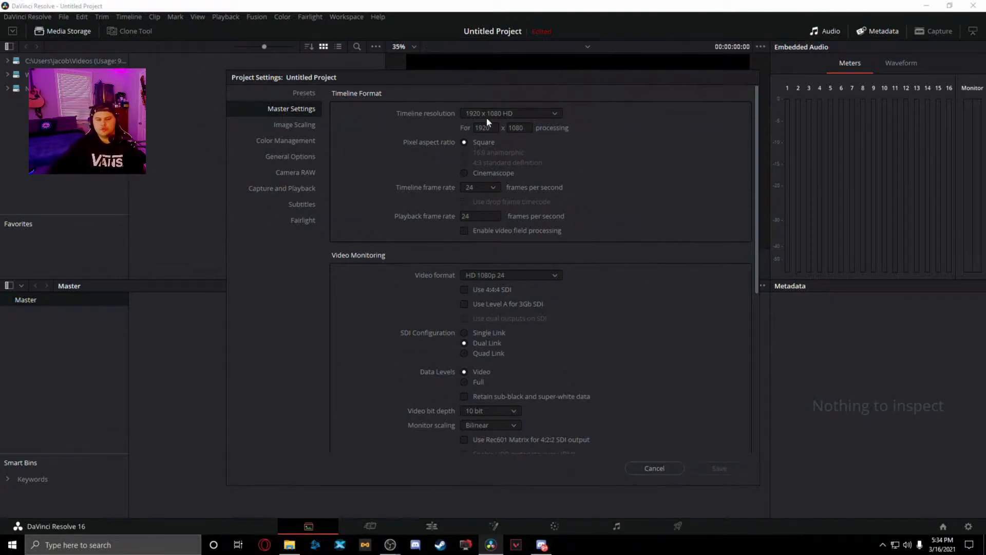
- Set a custom timeline resolution of 1080 x 1920 in the project's master settings
{"action": "scroll", "coordinate": [502, 126], "scroll_direction": "up", "scroll_amount": 2}
{"action": "left_click", "coordinate": [498, 126]}
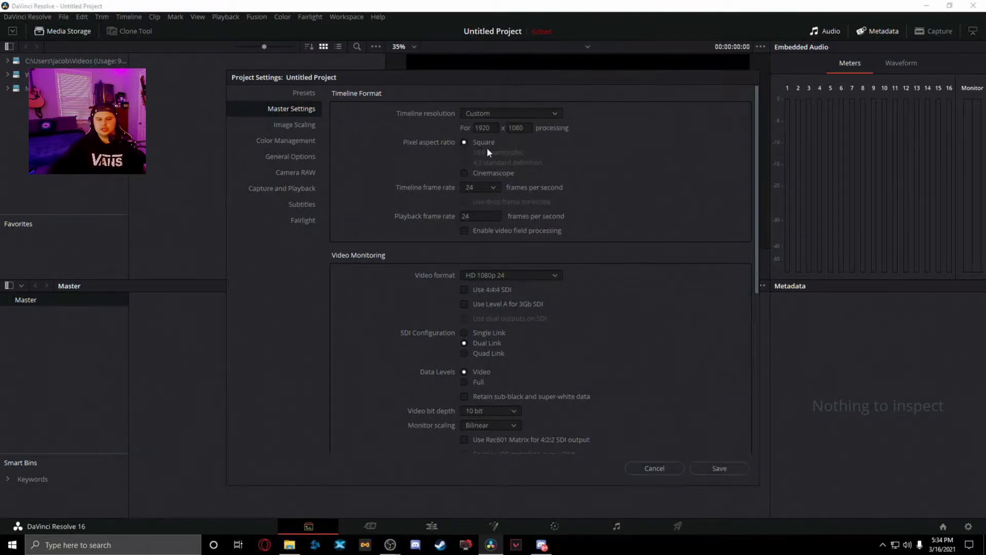
{"action": "left_click", "coordinate": [475, 128]}
{"action": "type", "text": "1080"}
{"action": "key", "text": "Tab"}
{"action": "type", "text": "19"}
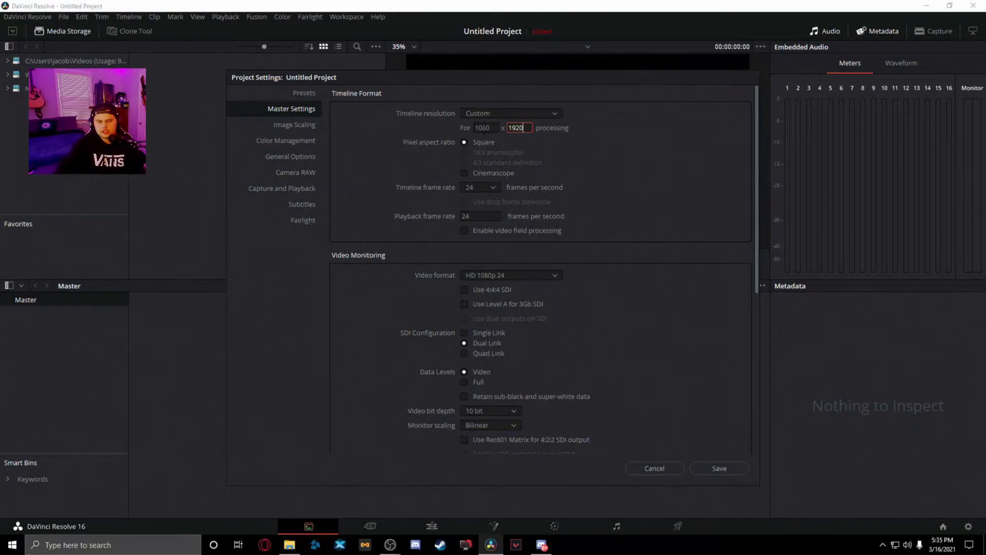
{"action": "left_click", "coordinate": [386, 131]}
- Set the timeline frame rate to 60 frames per second
{"action": "left_click", "coordinate": [467, 187]}
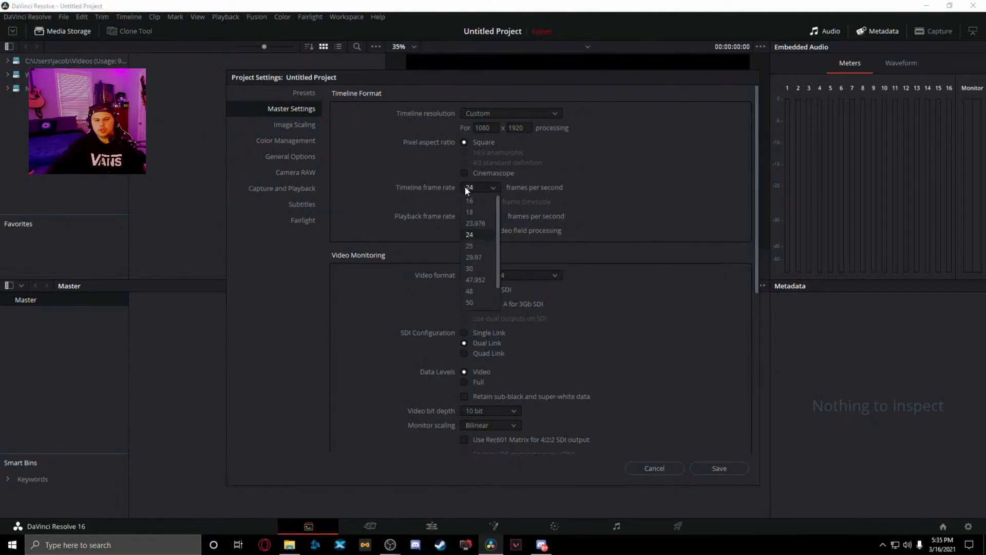
{"action": "scroll", "coordinate": [480, 264], "scroll_direction": "down", "scroll_amount": 1}
{"action": "left_click", "coordinate": [479, 234]}
{"action": "left_click", "coordinate": [485, 184]}
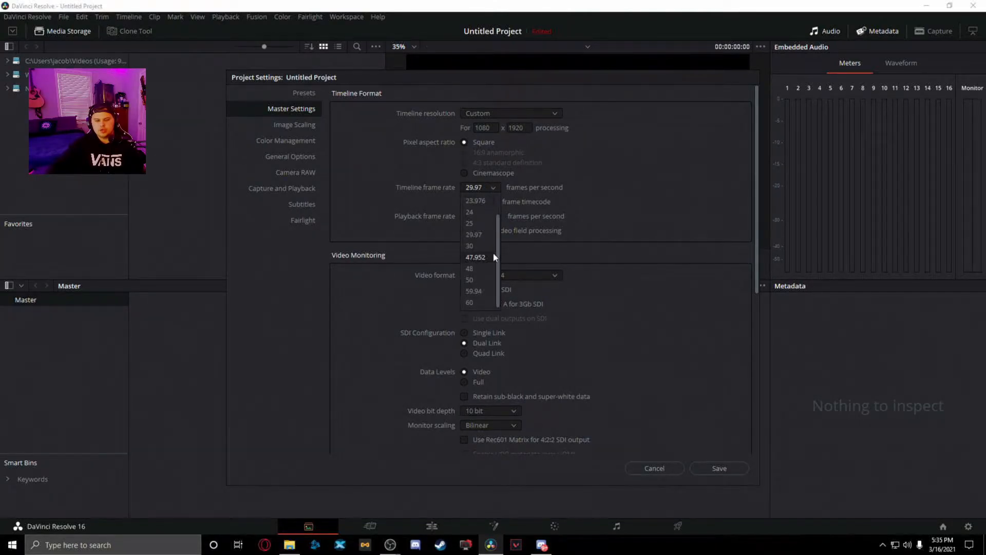
{"action": "left_click", "coordinate": [478, 302]}
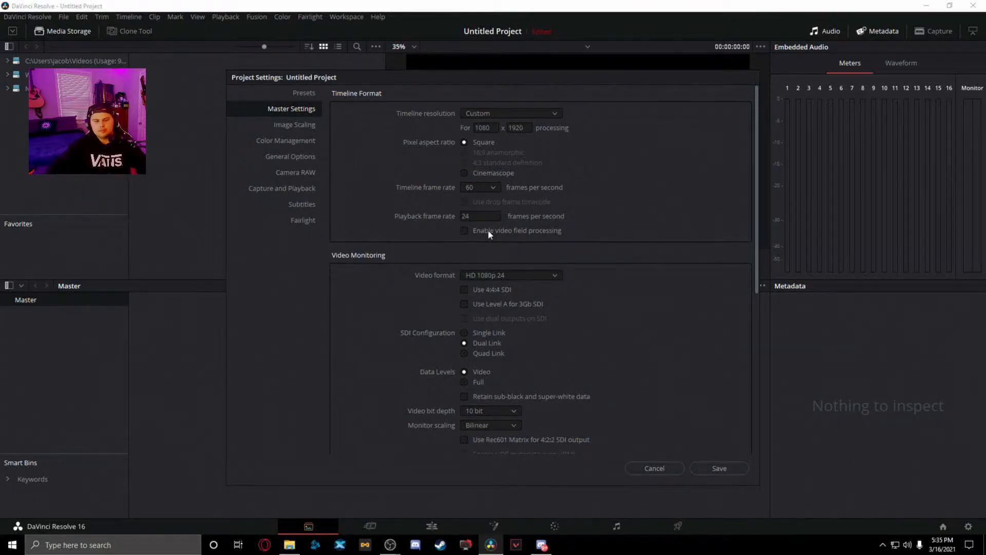
- Set the video monitoring format to HD 1080p 60
{"action": "scroll", "coordinate": [596, 220], "scroll_direction": "down", "scroll_amount": 1}
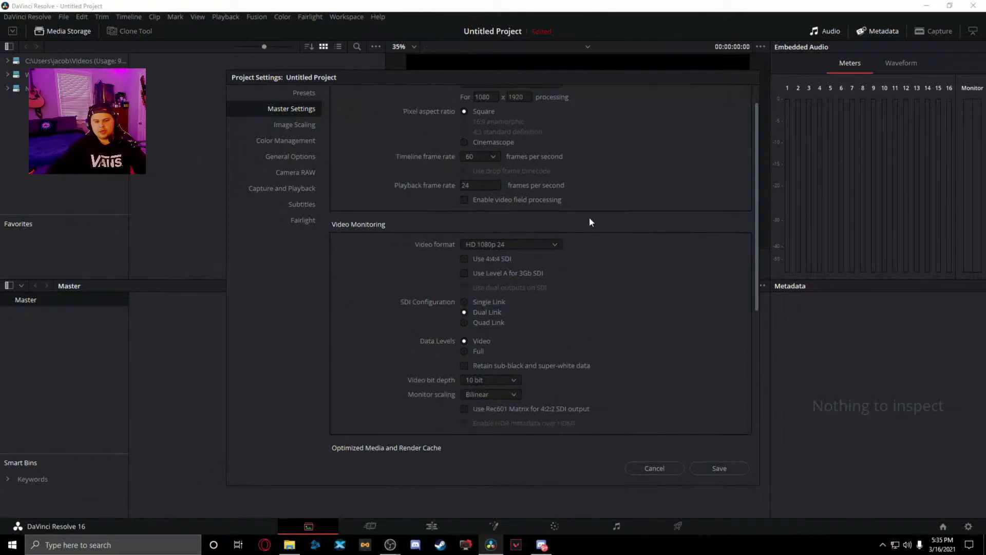
{"action": "left_click", "coordinate": [508, 246]}
{"action": "scroll", "coordinate": [495, 323], "scroll_direction": "down", "scroll_amount": 2}
{"action": "scroll", "coordinate": [490, 306], "scroll_direction": "up", "scroll_amount": 3}
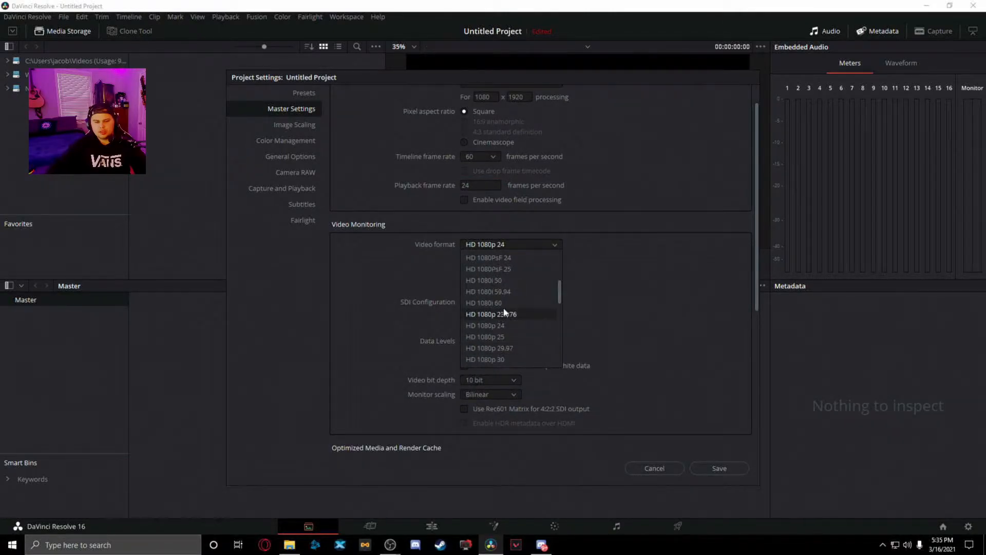
{"action": "scroll", "coordinate": [518, 333], "scroll_direction": "down", "scroll_amount": 3}
{"action": "left_click", "coordinate": [506, 325]}
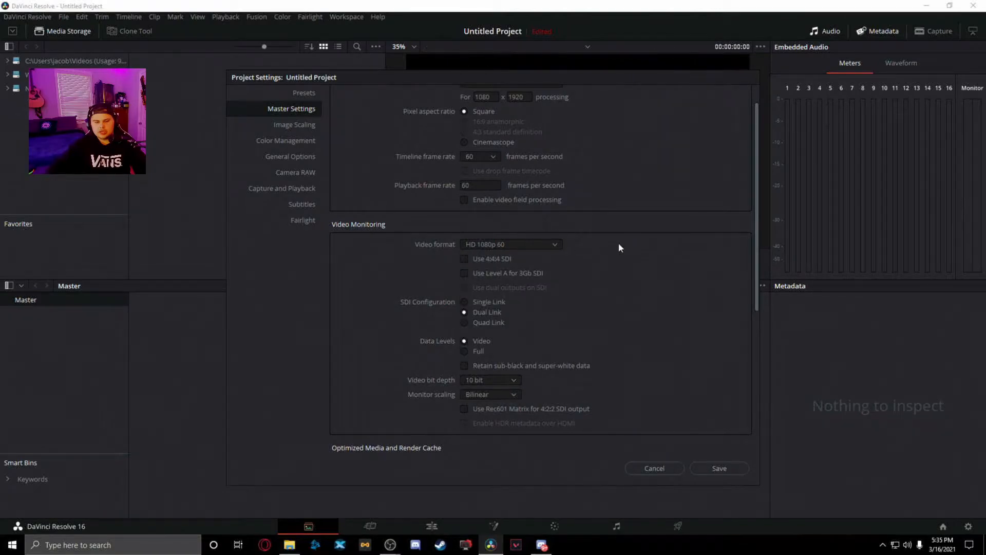
- Examine the other available video formats and the remaining master settings
{"action": "left_click", "coordinate": [467, 244]}
{"action": "scroll", "coordinate": [506, 308], "scroll_direction": "down", "scroll_amount": 5}
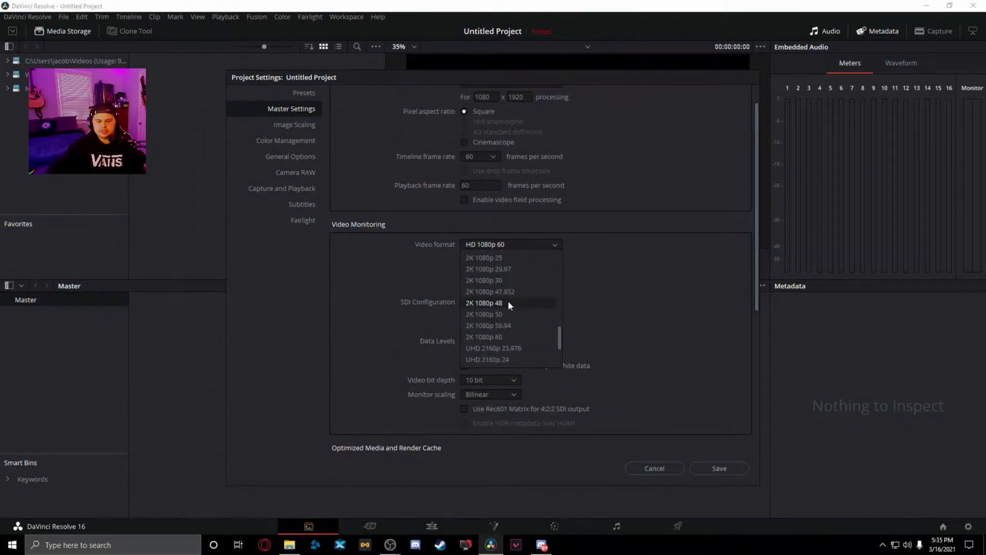
{"action": "scroll", "coordinate": [503, 333], "scroll_direction": "up", "scroll_amount": 2}
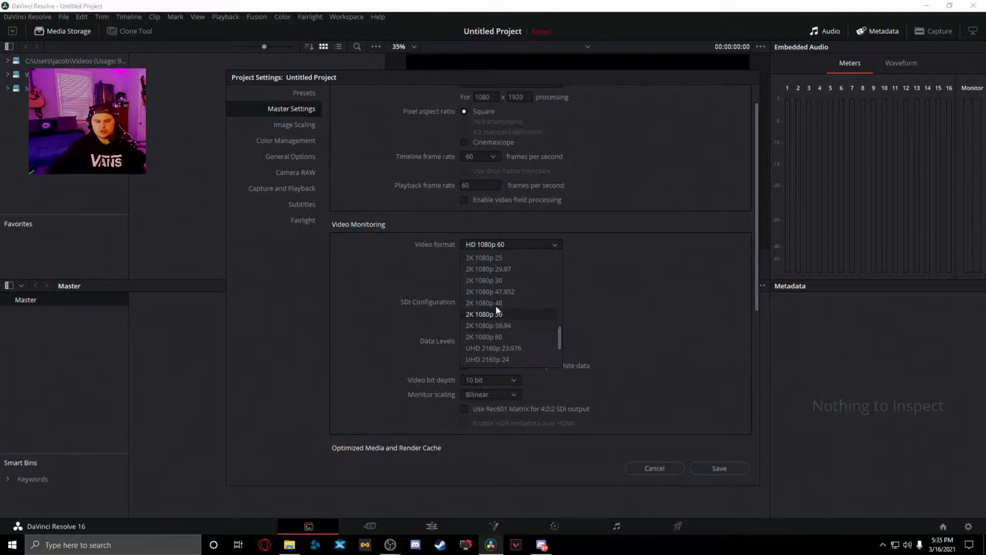
{"action": "left_click", "coordinate": [666, 248]}
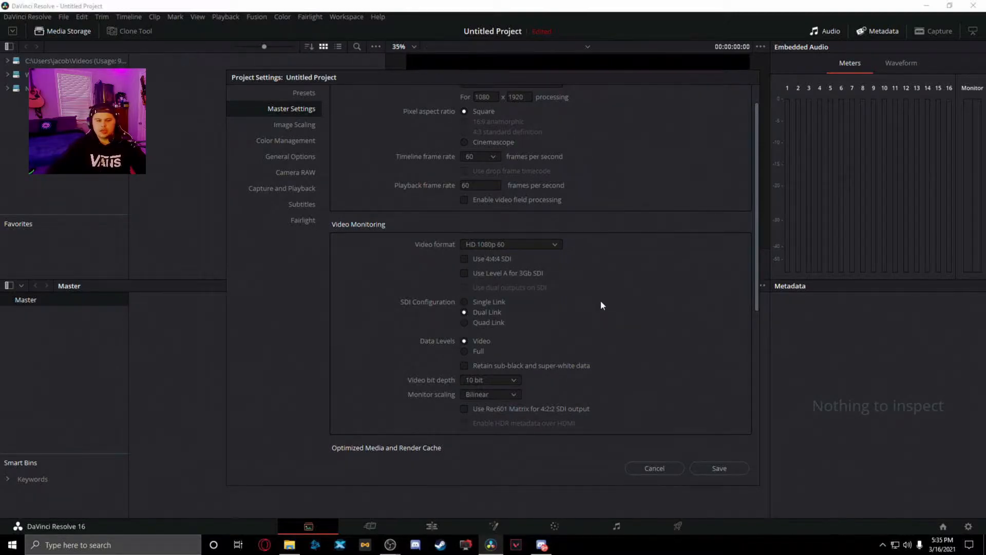
{"action": "scroll", "coordinate": [539, 308], "scroll_direction": "down", "scroll_amount": 3}
{"action": "scroll", "coordinate": [492, 313], "scroll_direction": "down", "scroll_amount": 9}
{"action": "scroll", "coordinate": [519, 320], "scroll_direction": "up", "scroll_amount": 6}
{"action": "scroll", "coordinate": [653, 392], "scroll_direction": "up", "scroll_amount": 5}
- Start saving the project settings as a new preset, apply the current configuration to the system, and cancel the preset naming
{"action": "left_click", "coordinate": [308, 93]}
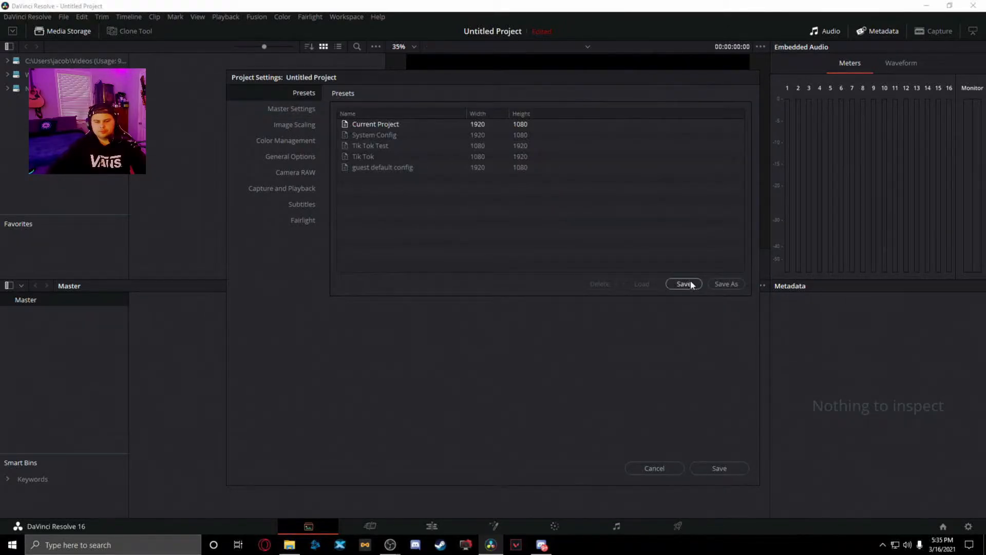
{"action": "left_click", "coordinate": [729, 284]}
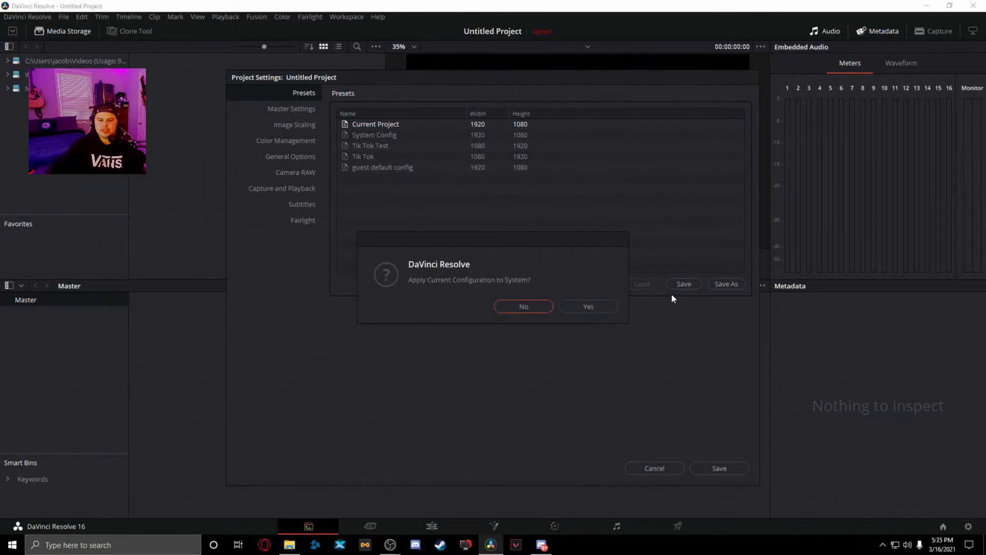
{"action": "left_click", "coordinate": [589, 306]}
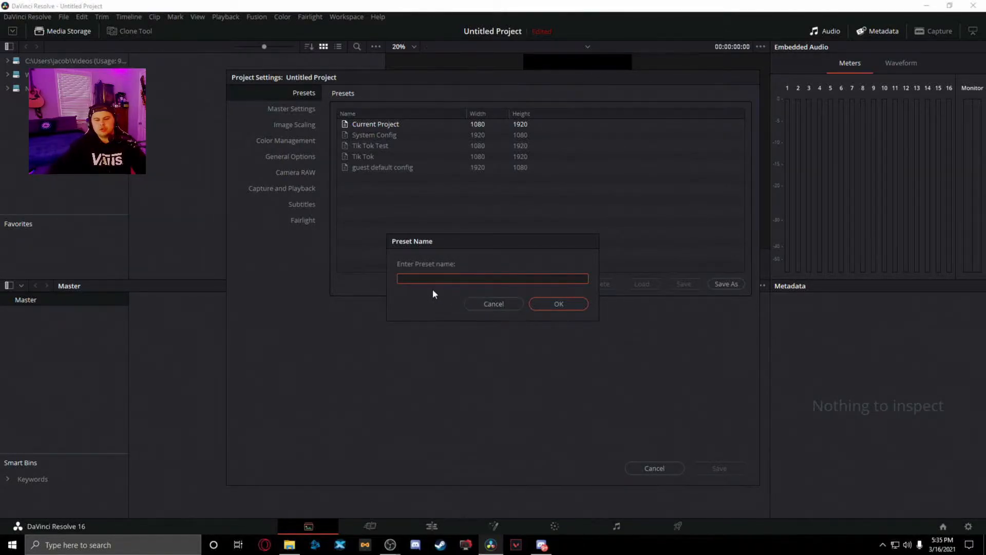
{"action": "left_click", "coordinate": [498, 304]}
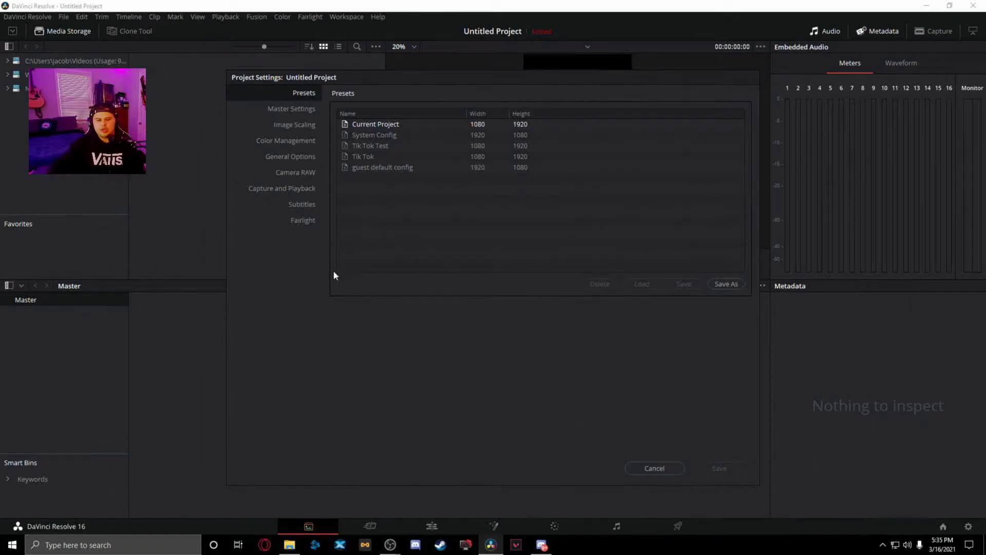
- Load the Tik Tok Test preset and close the project settings
{"action": "left_click", "coordinate": [385, 148]}
{"action": "left_click", "coordinate": [637, 284]}
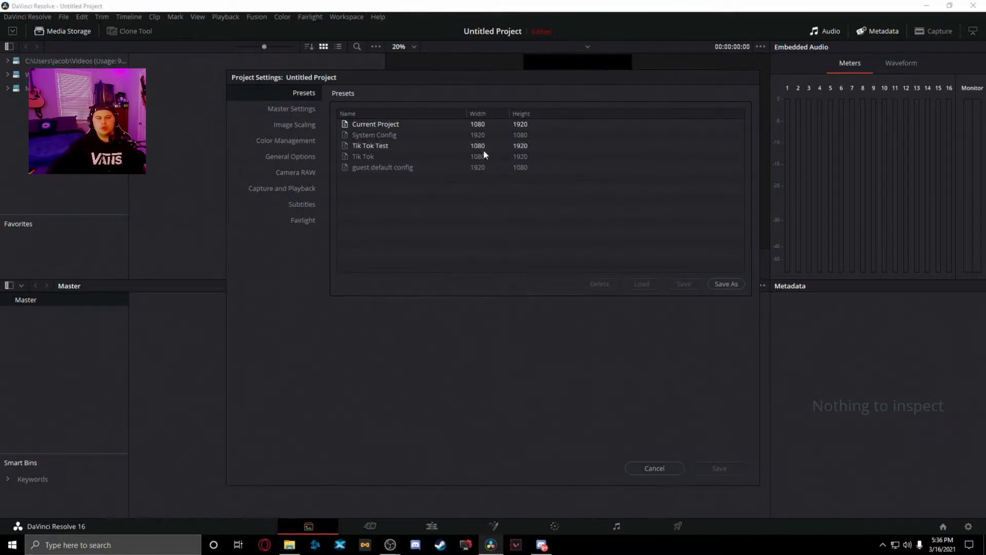
{"action": "left_click", "coordinate": [399, 146]}
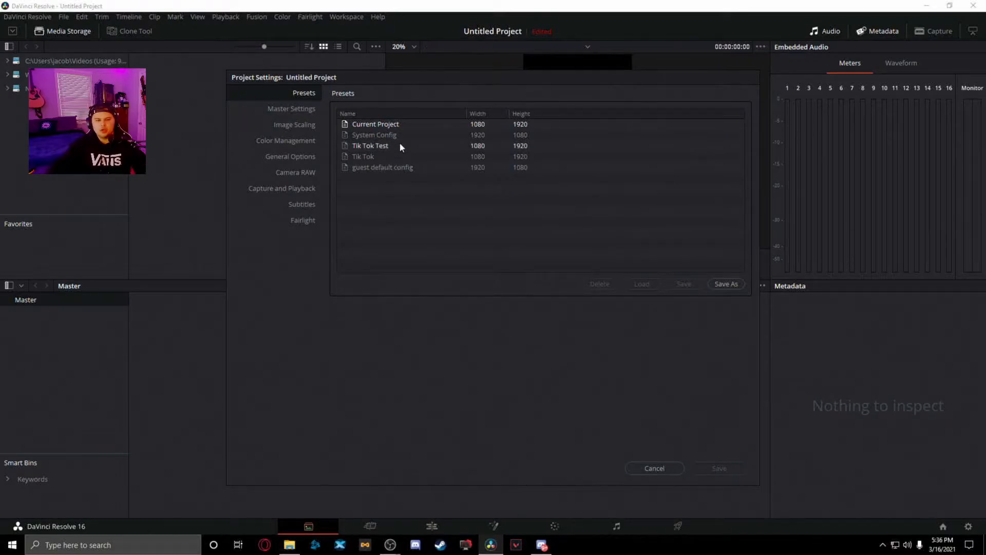
{"action": "left_click", "coordinate": [635, 283]}
{"action": "left_click", "coordinate": [675, 469]}
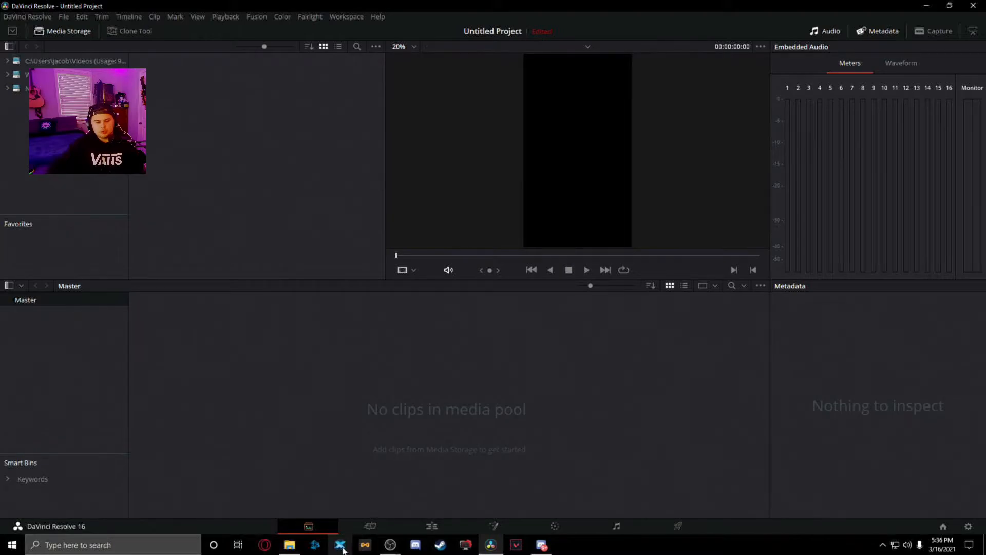
- Import the clips "you miss all the shots you dont take", "two cars, twi snipes" and "car shot" from the Next Edits folder into the media pool
{"action": "left_click", "coordinate": [288, 546]}
{"action": "left_click_drag", "start_coordinate": [495, 104], "coordinate": [680, 95]}
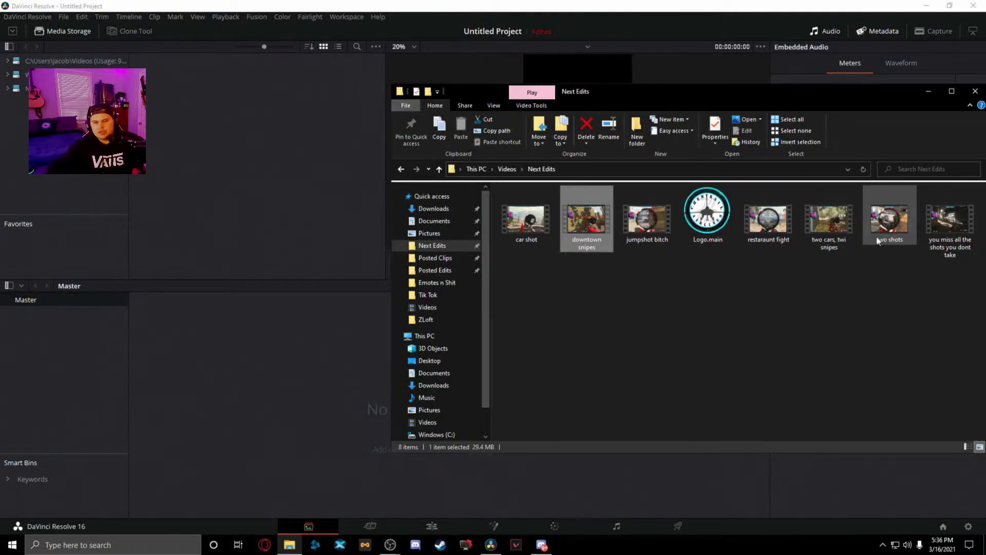
{"action": "left_click_drag", "start_coordinate": [965, 224], "coordinate": [333, 334]}
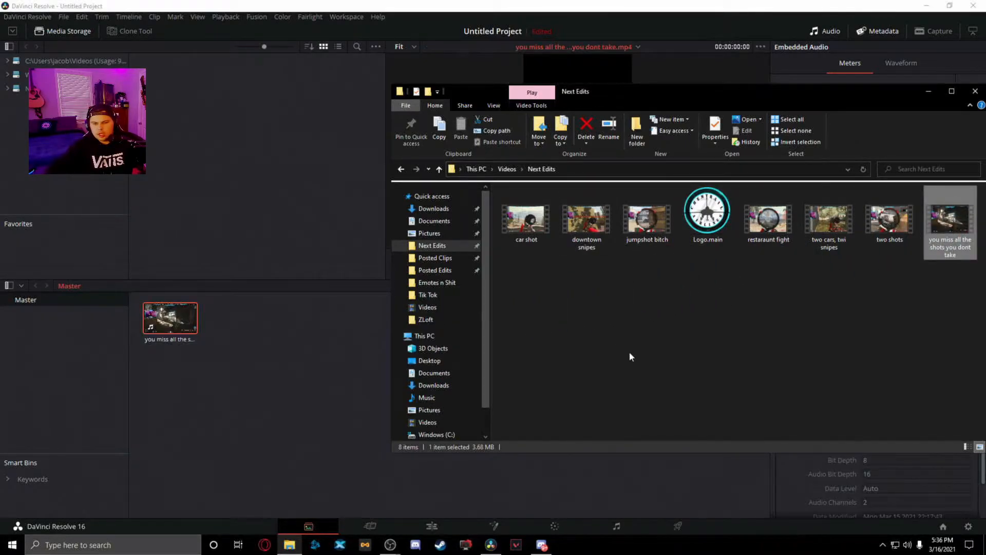
{"action": "left_click_drag", "start_coordinate": [827, 220], "coordinate": [247, 334]}
{"action": "left_click_drag", "start_coordinate": [526, 220], "coordinate": [308, 321]}
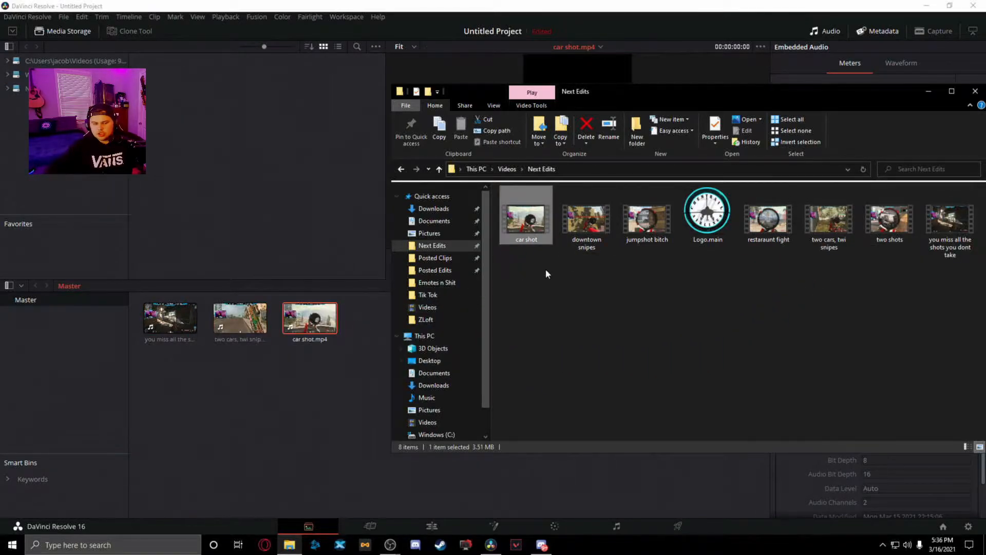
{"action": "left_click", "coordinate": [976, 92]}
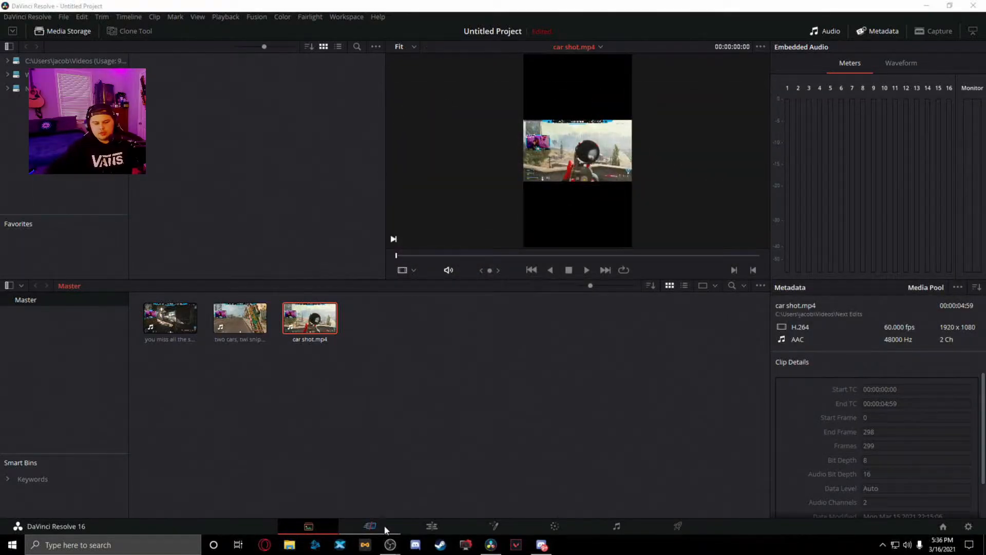
- On the Edit page, stack three copies of "you miss all the shots you dont take" at the timeline start on Video 1, 2 and 3
{"action": "left_click", "coordinate": [424, 523]}
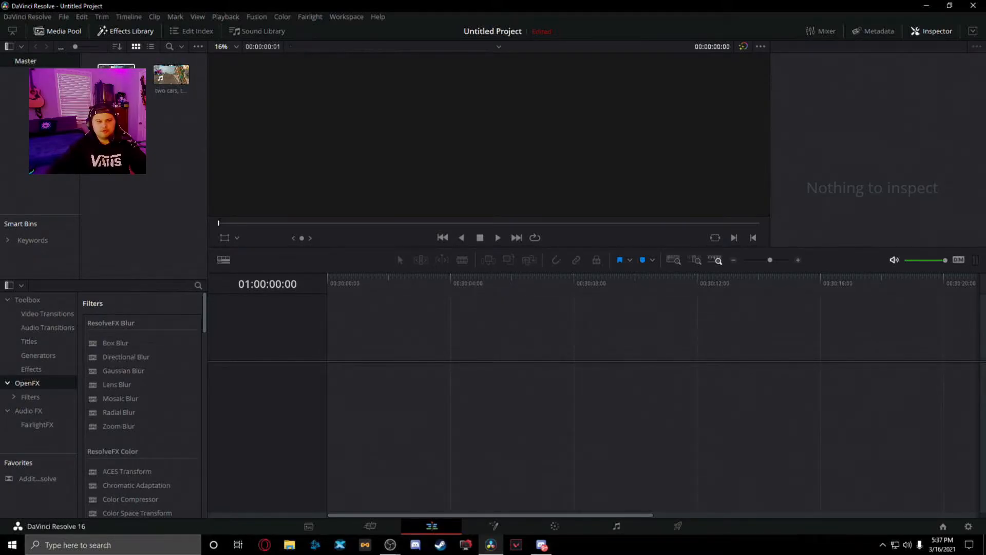
{"action": "left_click_drag", "start_coordinate": [116, 72], "coordinate": [333, 386]}
{"action": "left_click_drag", "start_coordinate": [116, 72], "coordinate": [335, 301]}
{"action": "scroll", "coordinate": [305, 360], "scroll_direction": "down", "scroll_amount": 1}
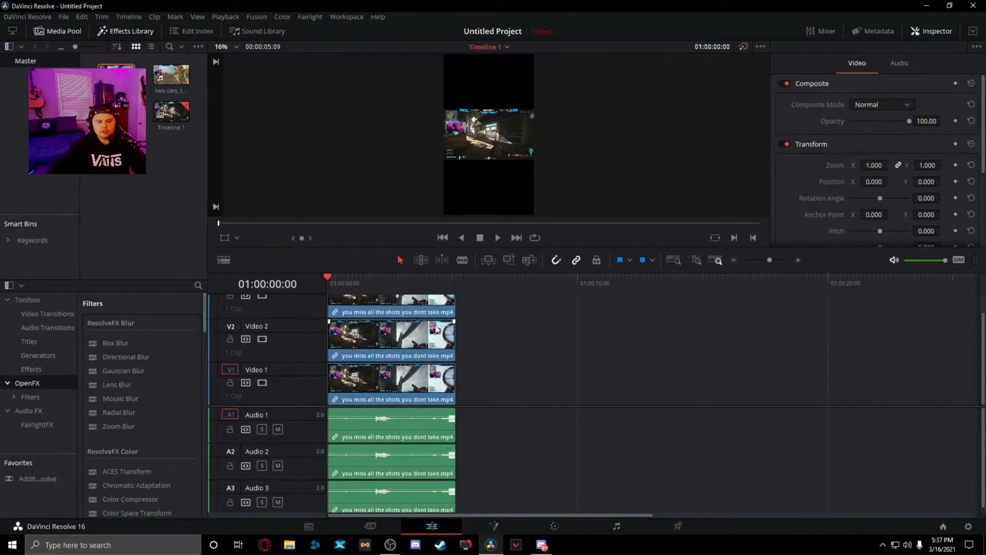
{"action": "scroll", "coordinate": [303, 319], "scroll_direction": "up", "scroll_amount": 1}
{"action": "scroll", "coordinate": [347, 335], "scroll_direction": "down", "scroll_amount": 1}
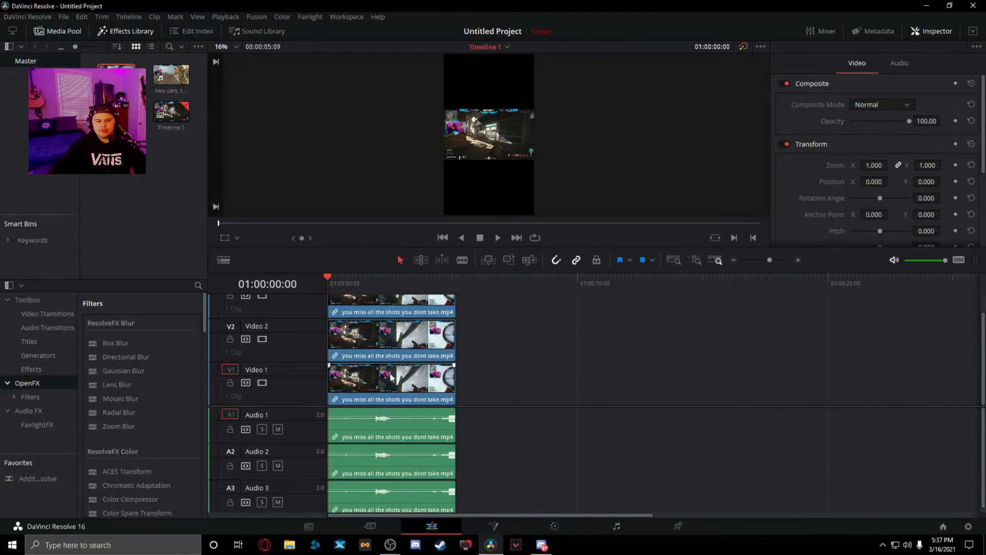
- Unlink the audio from the video for the clip copies on tracks 2 and 3
{"action": "left_click", "coordinate": [393, 458]}
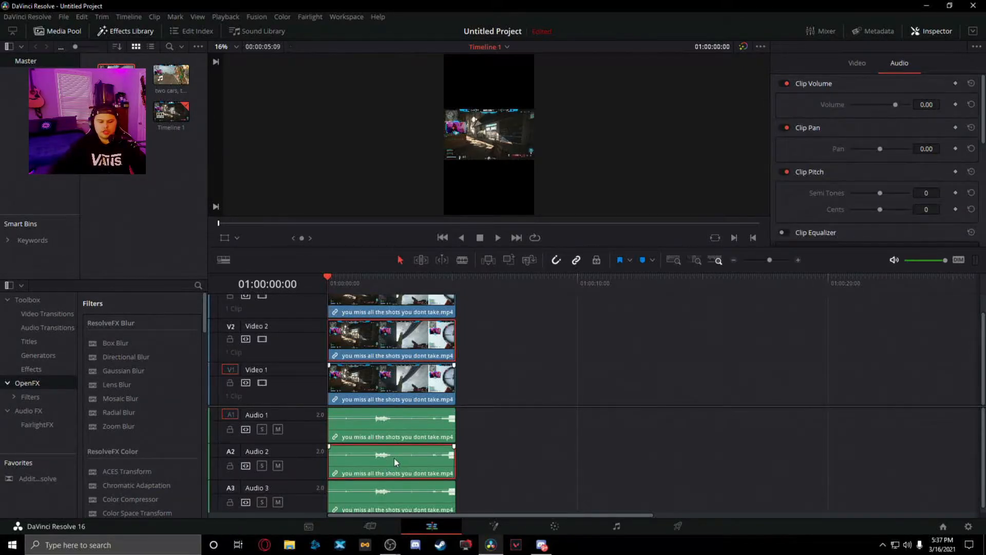
{"action": "right_click", "coordinate": [394, 458]}
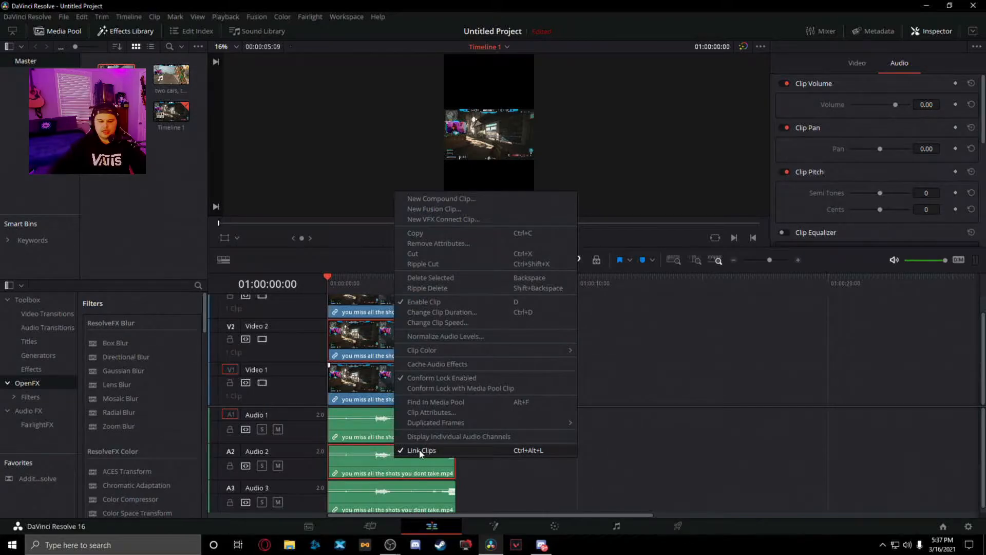
{"action": "left_click", "coordinate": [420, 451]}
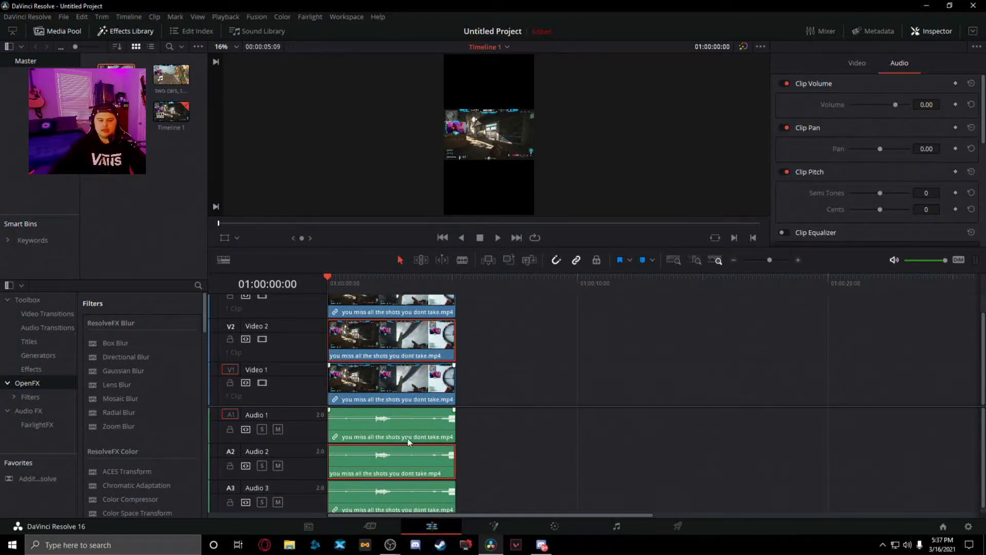
{"action": "right_click", "coordinate": [397, 506]}
{"action": "left_click", "coordinate": [418, 501]}
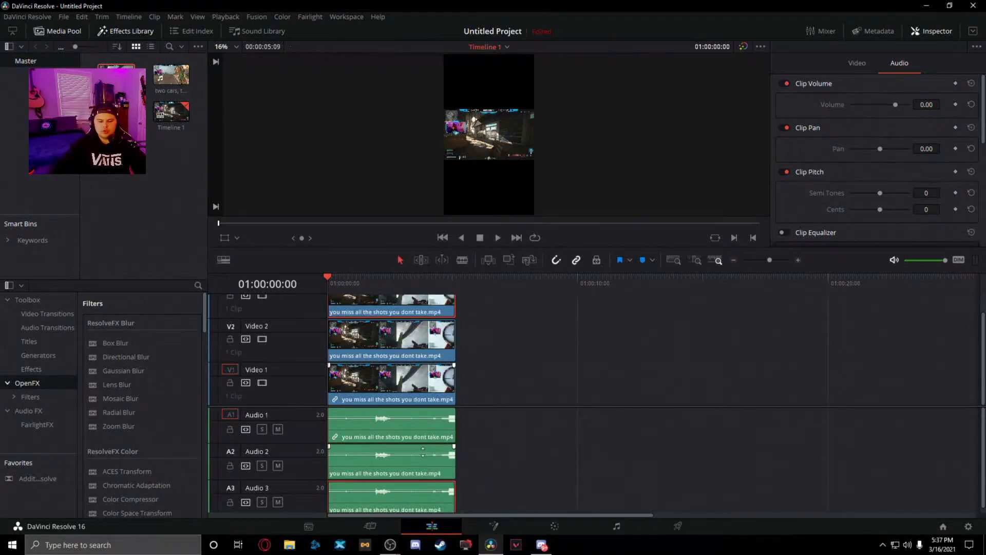
- Cut the unlinked audio clips from Audio 2 and Audio 3
{"action": "right_click", "coordinate": [421, 460]}
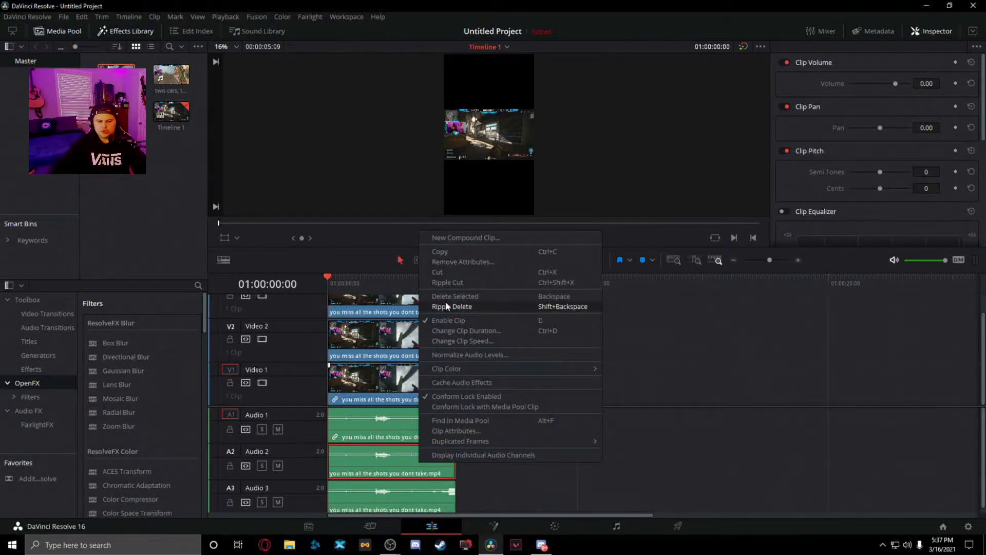
{"action": "left_click", "coordinate": [447, 282]}
{"action": "right_click", "coordinate": [407, 501]}
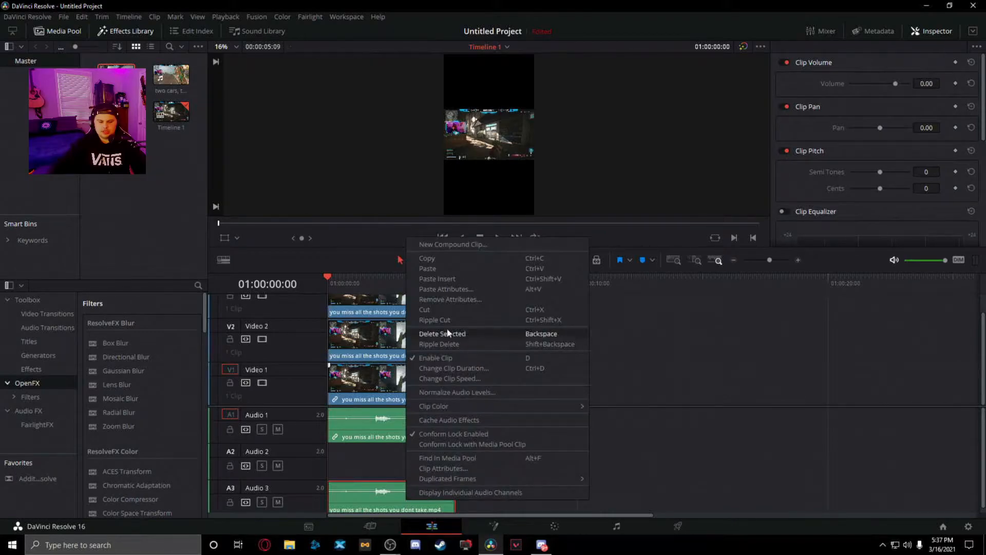
{"action": "left_click", "coordinate": [444, 310]}
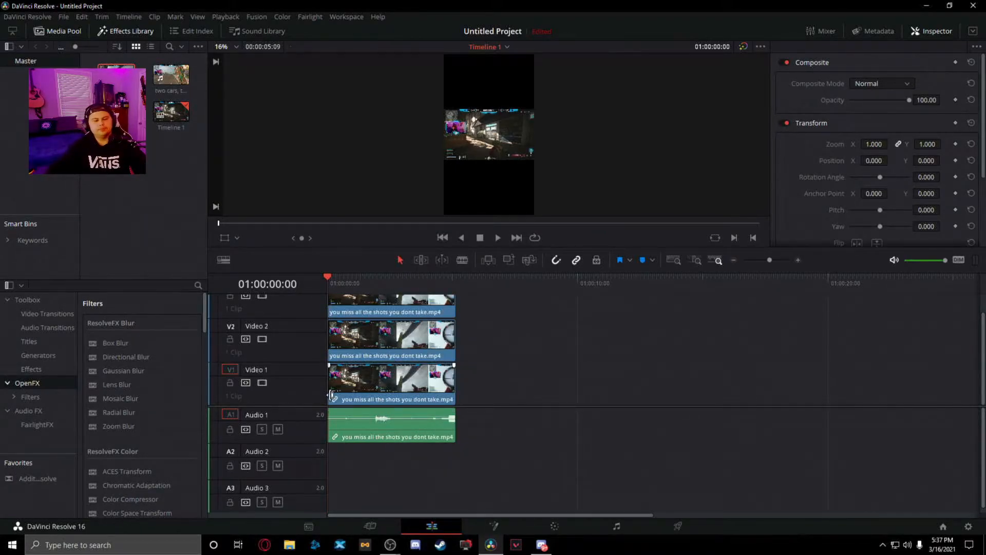
- Disable the Video 3 and Video 2 tracks so only Video 1 stays enabled
{"action": "scroll", "coordinate": [280, 317], "scroll_direction": "up", "scroll_amount": 1}
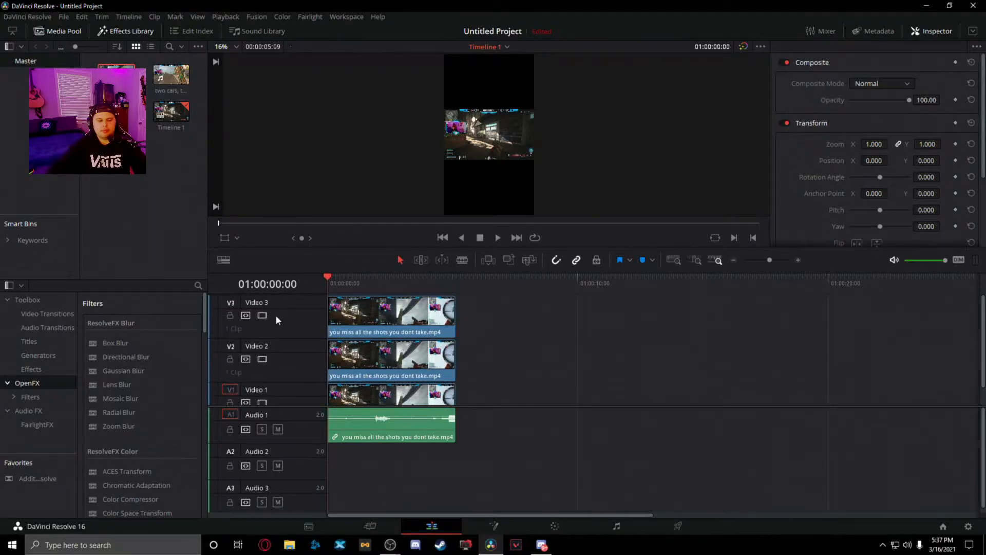
{"action": "left_click", "coordinate": [262, 315]}
{"action": "left_click", "coordinate": [262, 359]}
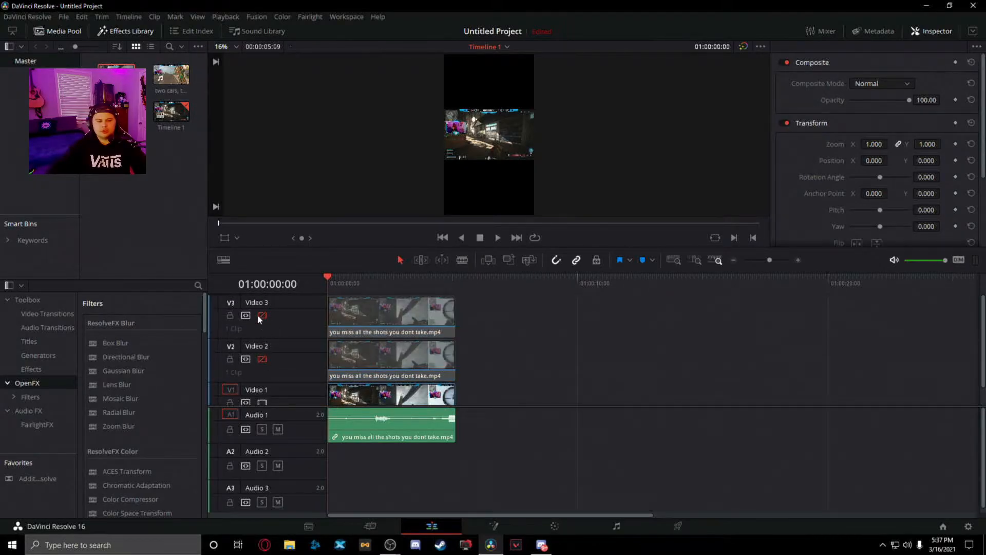
{"action": "scroll", "coordinate": [383, 328], "scroll_direction": "down", "scroll_amount": 1}
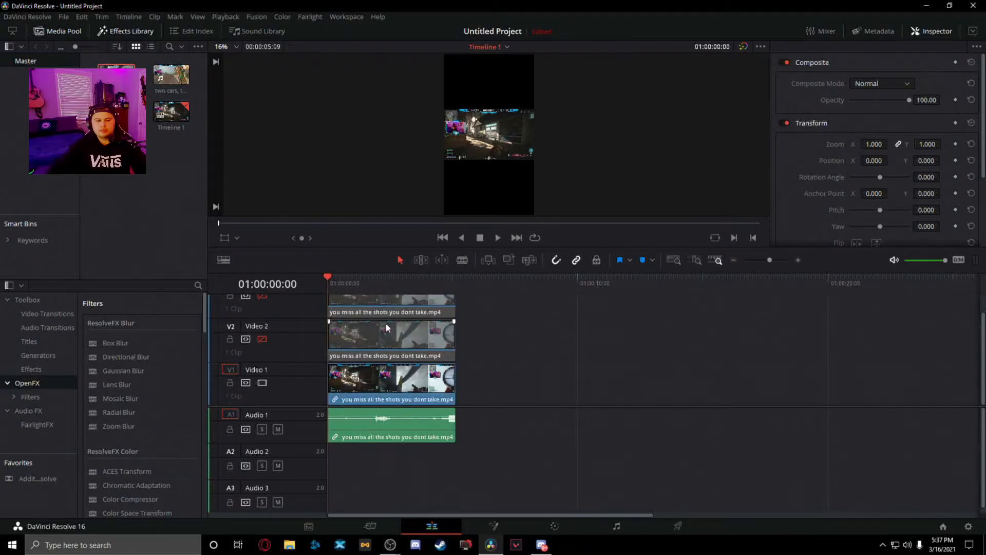
{"action": "scroll", "coordinate": [352, 355], "scroll_direction": "up", "scroll_amount": 1}
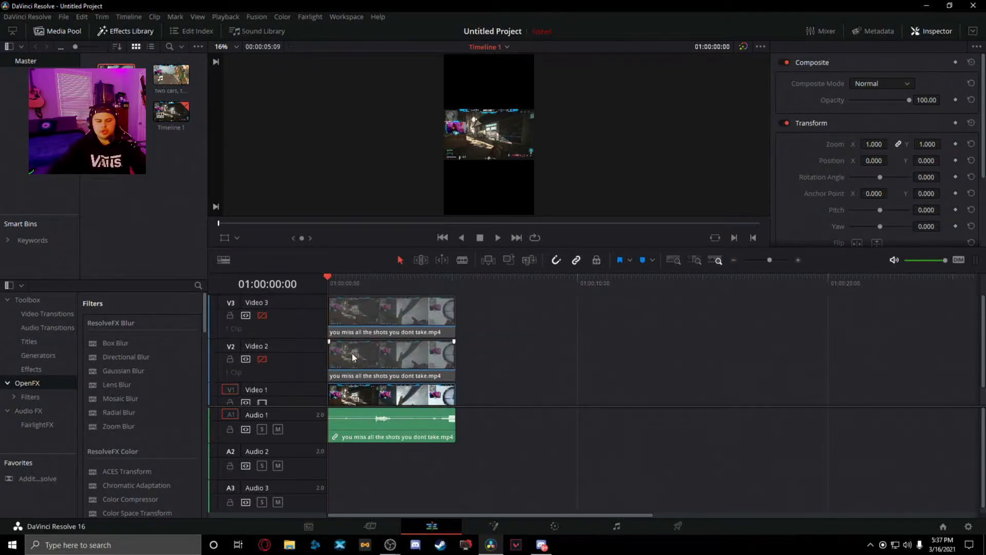
{"action": "scroll", "coordinate": [380, 349], "scroll_direction": "down", "scroll_amount": 1}
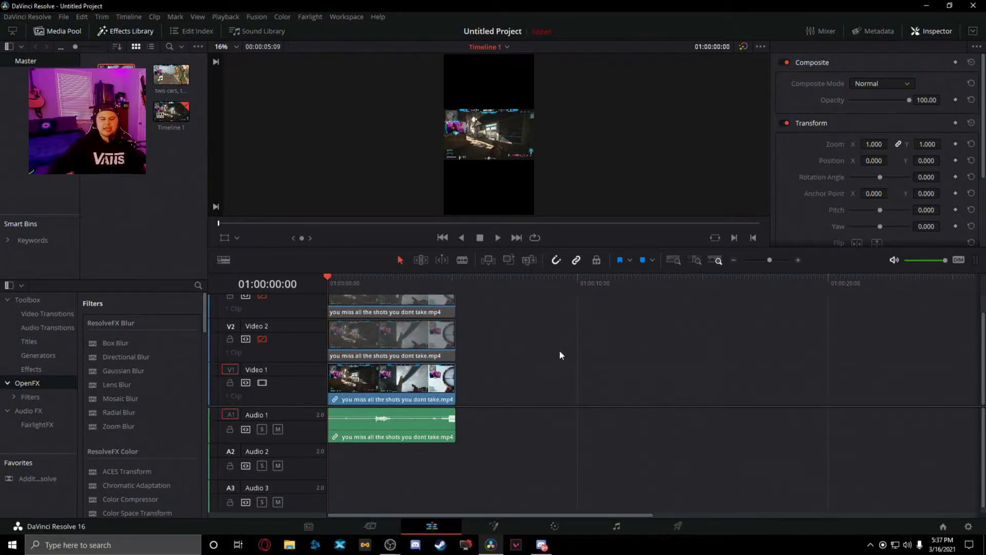
{"action": "scroll", "coordinate": [361, 316], "scroll_direction": "up", "scroll_amount": 1}
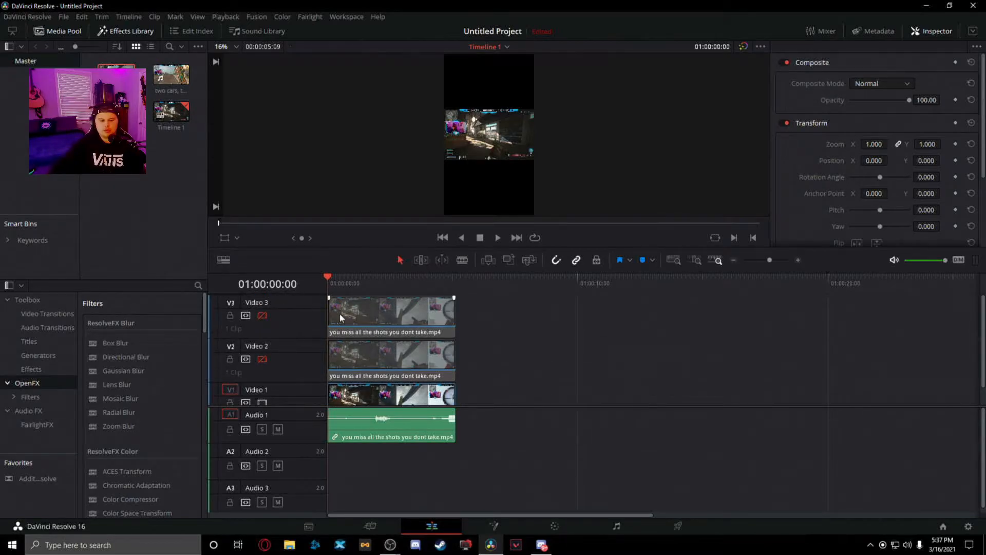
- Enlarge the clip on Video 1 to a zoom of 3.730 so it fills the vertical frame
{"action": "scroll", "coordinate": [426, 359], "scroll_direction": "down", "scroll_amount": 1}
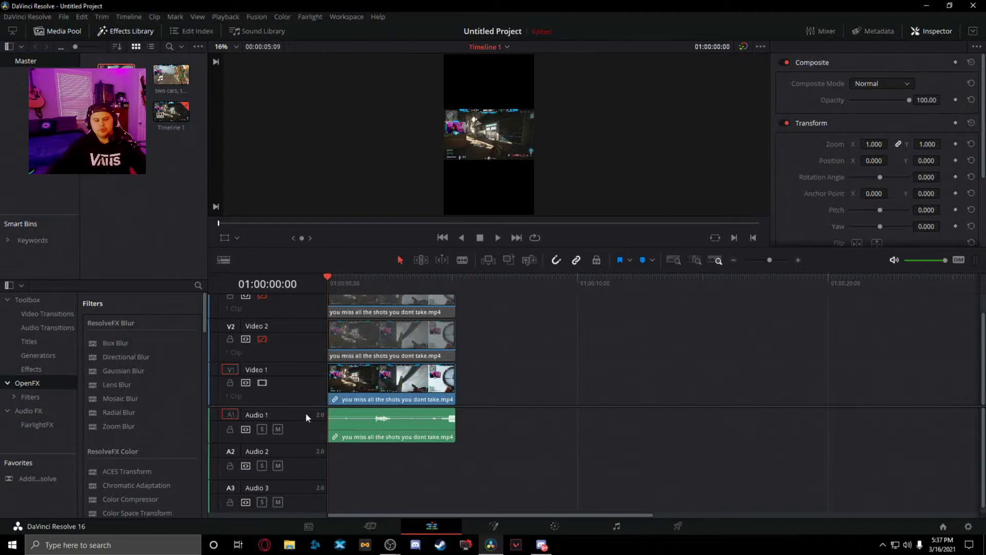
{"action": "left_click", "coordinate": [404, 386]}
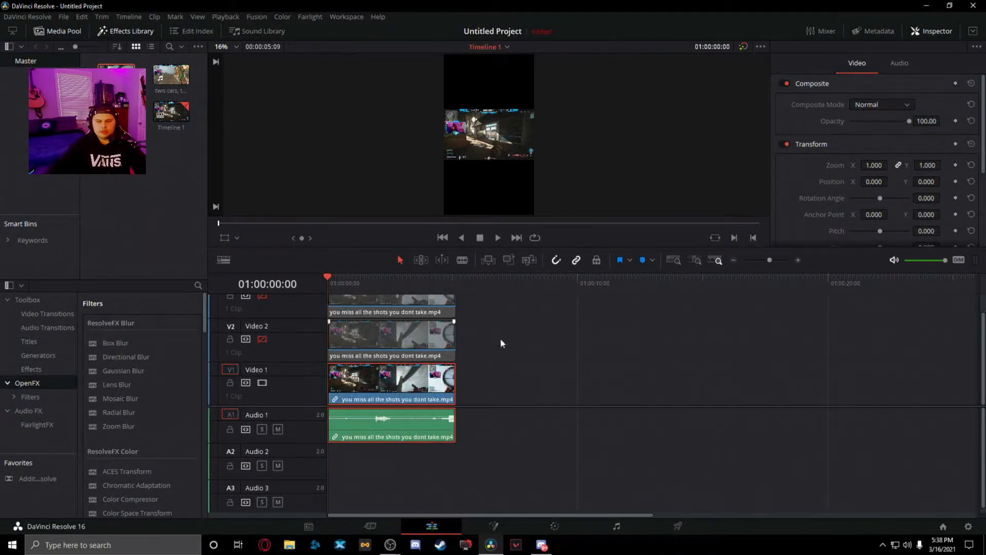
{"action": "mouse_move", "coordinate": [866, 161]}
{"action": "left_mouse_down"}
{"action": "mouse_move", "coordinate": [891, 165]}
{"action": "mouse_move", "coordinate": [870, 165]}
{"action": "left_mouse_up"}
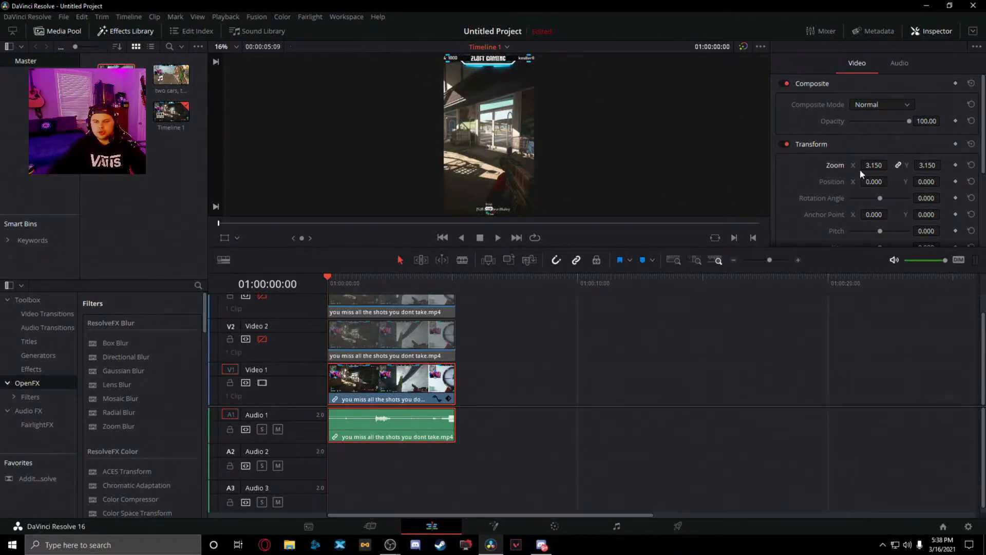
{"action": "mouse_move", "coordinate": [873, 165]}
{"action": "left_mouse_down"}
{"action": "mouse_move", "coordinate": [891, 164]}
{"action": "mouse_move", "coordinate": [865, 165]}
{"action": "mouse_move", "coordinate": [876, 165]}
{"action": "left_mouse_up"}
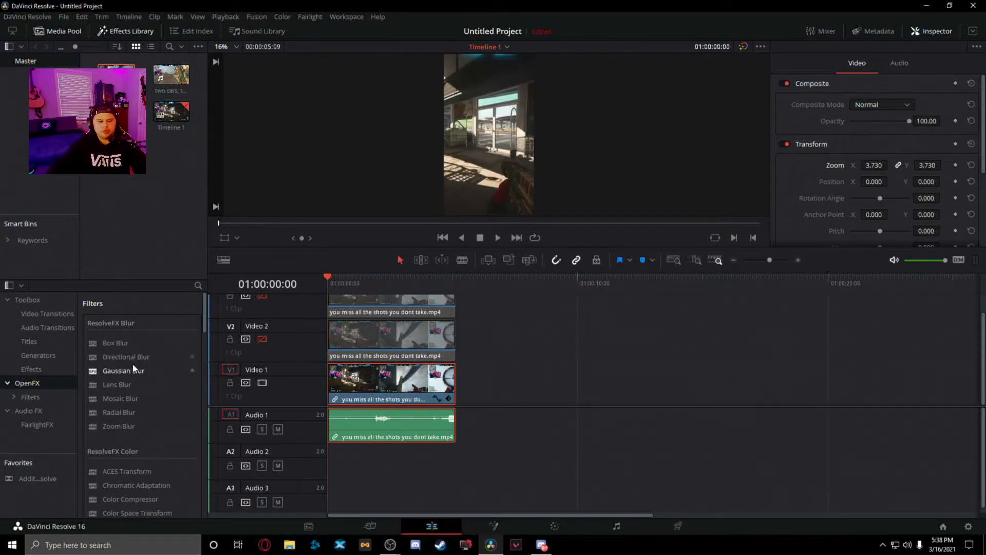
- Apply a Gaussian Blur to the Video 1 clip with horizontal and vertical strength of 0.729
{"action": "left_click_drag", "start_coordinate": [132, 370], "coordinate": [396, 384]}
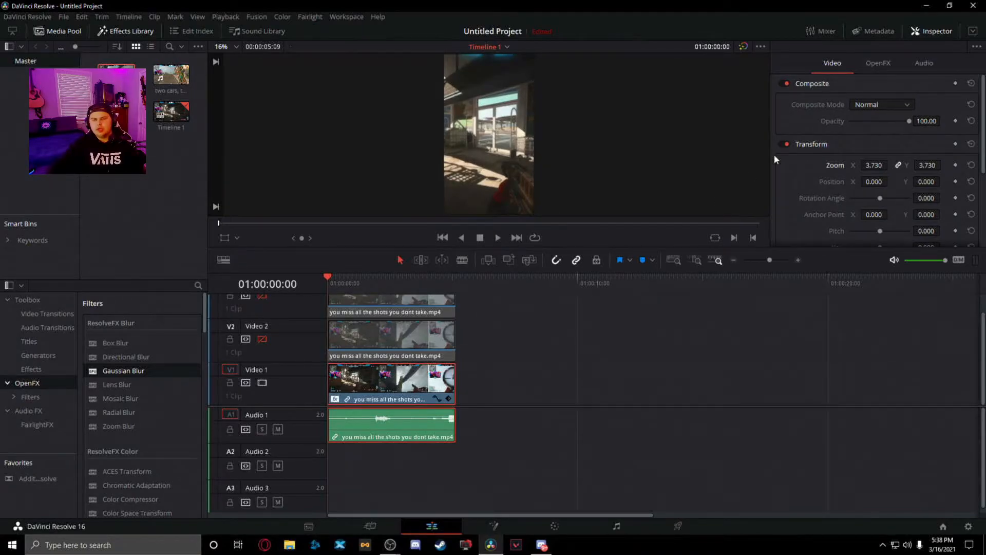
{"action": "left_click", "coordinate": [876, 62]}
{"action": "left_click_drag", "start_coordinate": [874, 104], "coordinate": [895, 106]}
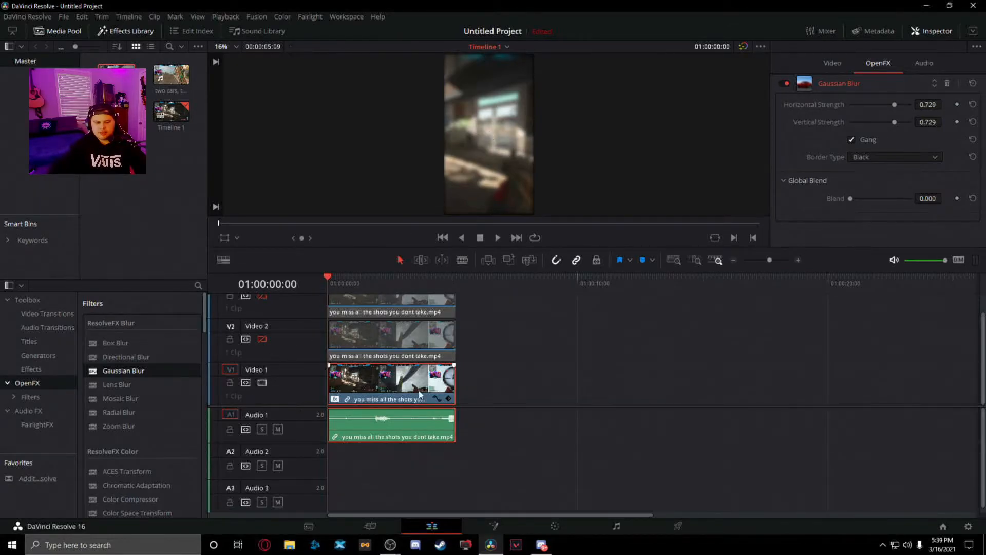
- Enable the Video 2 and Video 3 tracks again and clear the clip selection
{"action": "scroll", "coordinate": [306, 369], "scroll_direction": "up", "scroll_amount": 1}
{"action": "left_click", "coordinate": [263, 359]}
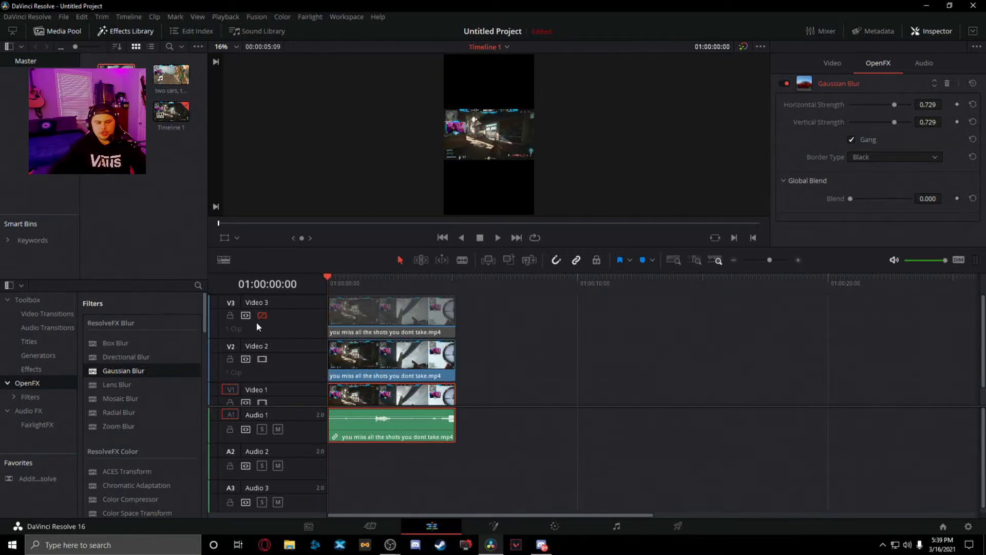
{"action": "left_click", "coordinate": [262, 315]}
{"action": "scroll", "coordinate": [472, 361], "scroll_direction": "down", "scroll_amount": 1}
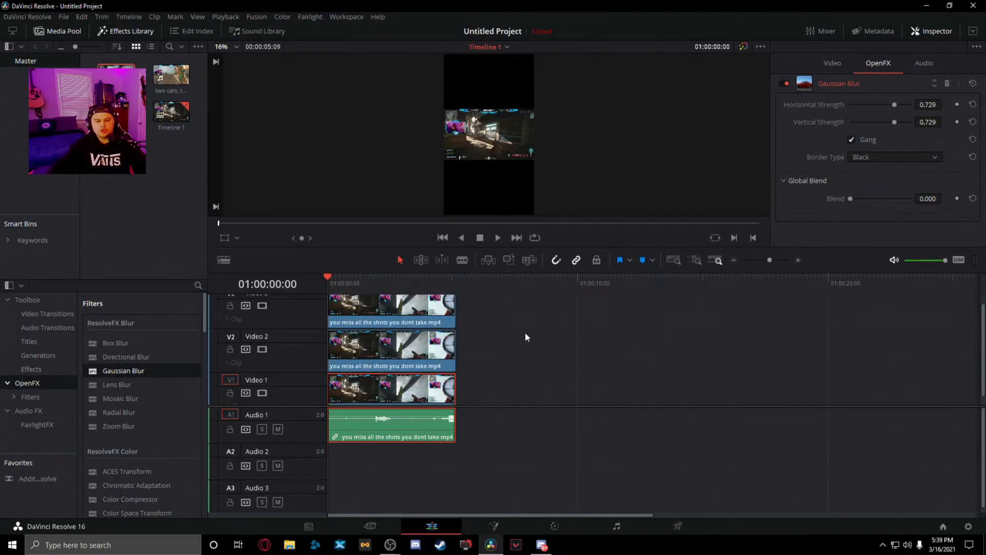
{"action": "left_click", "coordinate": [593, 332]}
{"action": "scroll", "coordinate": [369, 373], "scroll_direction": "down", "scroll_amount": 1}
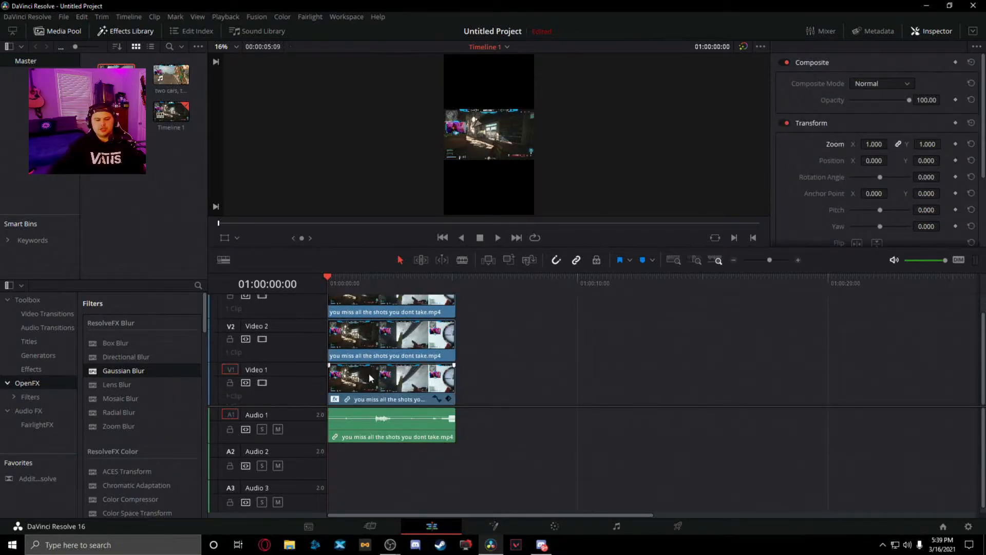
{"action": "scroll", "coordinate": [507, 348], "scroll_direction": "up", "scroll_amount": 1}
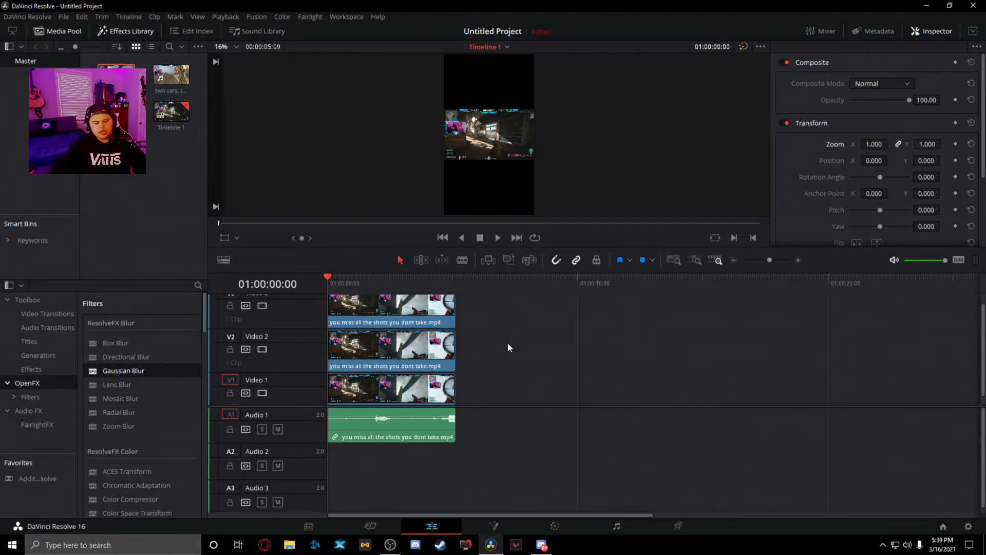
{"action": "left_click", "coordinate": [404, 315]}
{"action": "left_click", "coordinate": [406, 352], "text": "ctrl"}
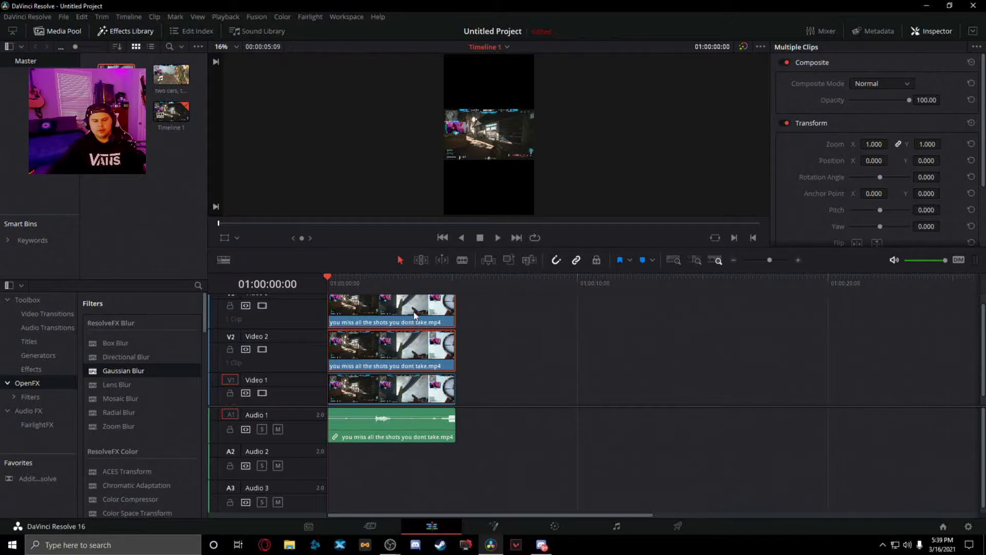
{"action": "left_click", "coordinate": [585, 359]}
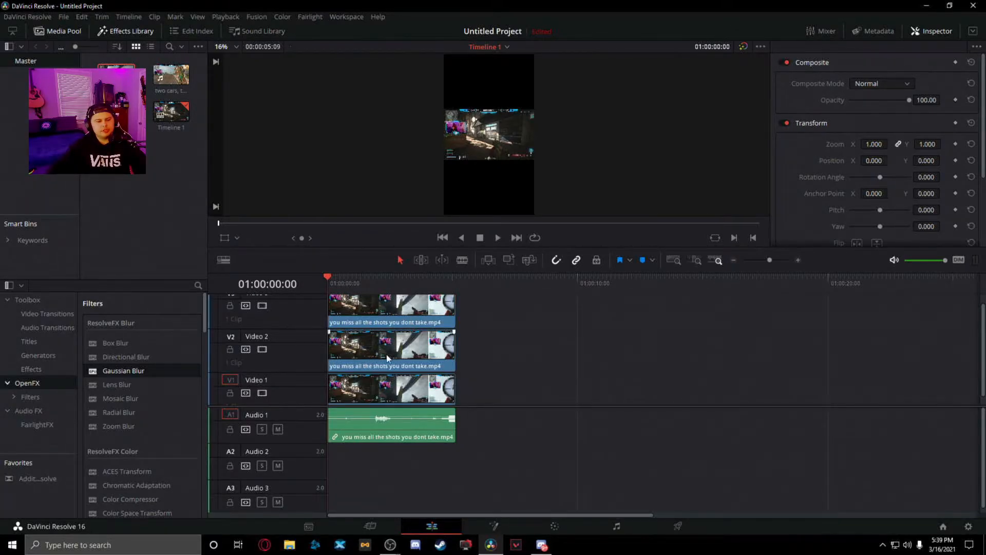
- With the Video 3 track disabled, set the Video 2 clip's zoom to 2.000 and its Y position to -200
{"action": "left_click", "coordinate": [262, 305]}
{"action": "left_click", "coordinate": [416, 354]}
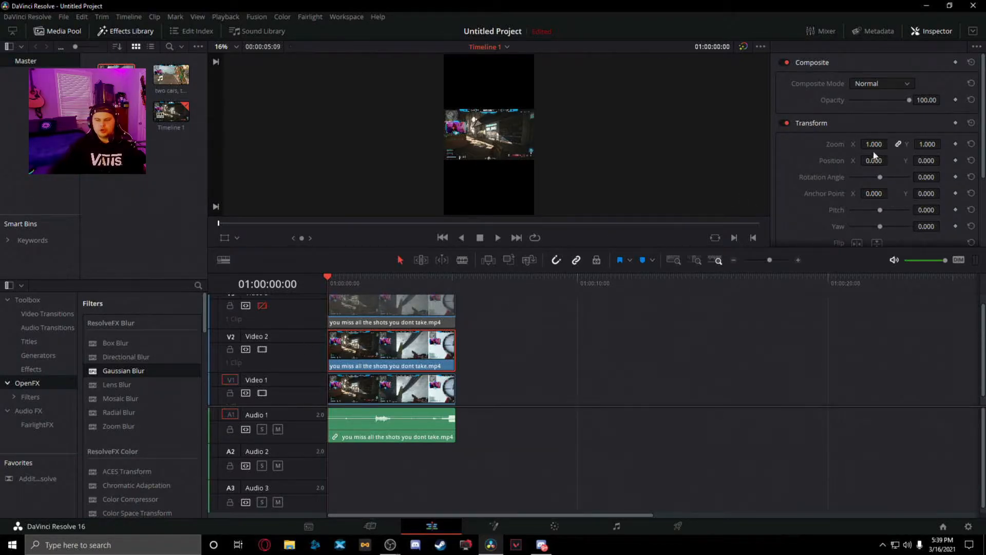
{"action": "left_click_drag", "start_coordinate": [873, 144], "coordinate": [967, 144]}
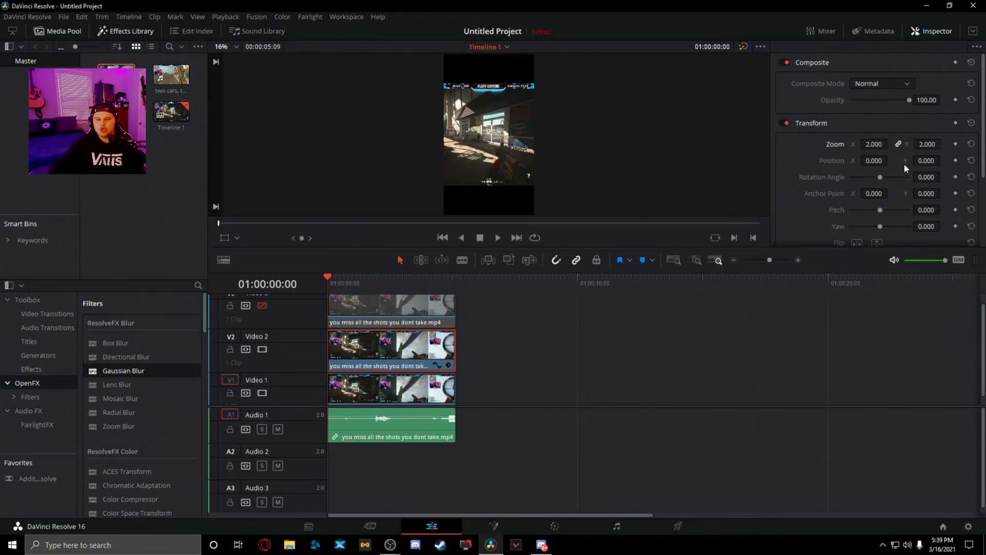
{"action": "left_click_drag", "start_coordinate": [927, 159], "coordinate": [943, 160]}
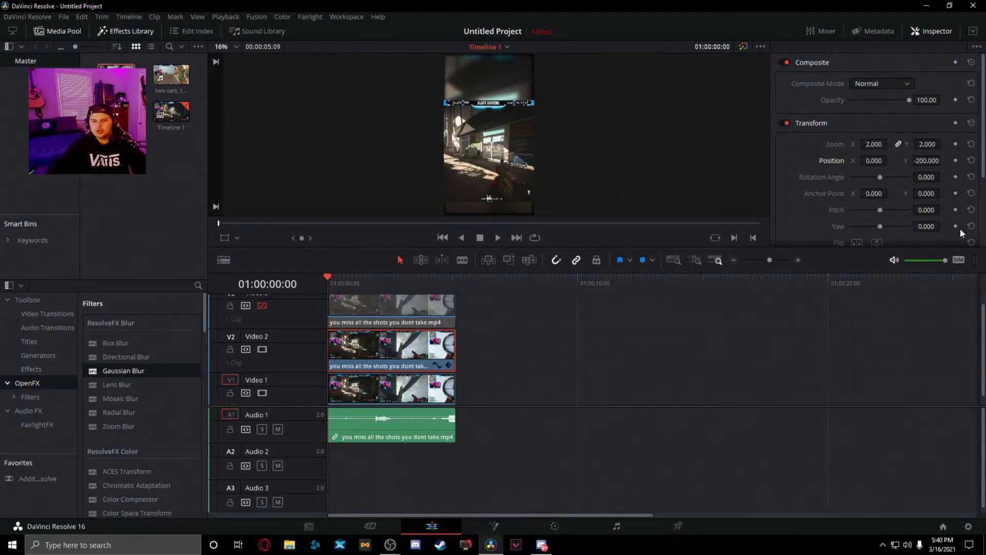
{"action": "left_click", "coordinate": [540, 356]}
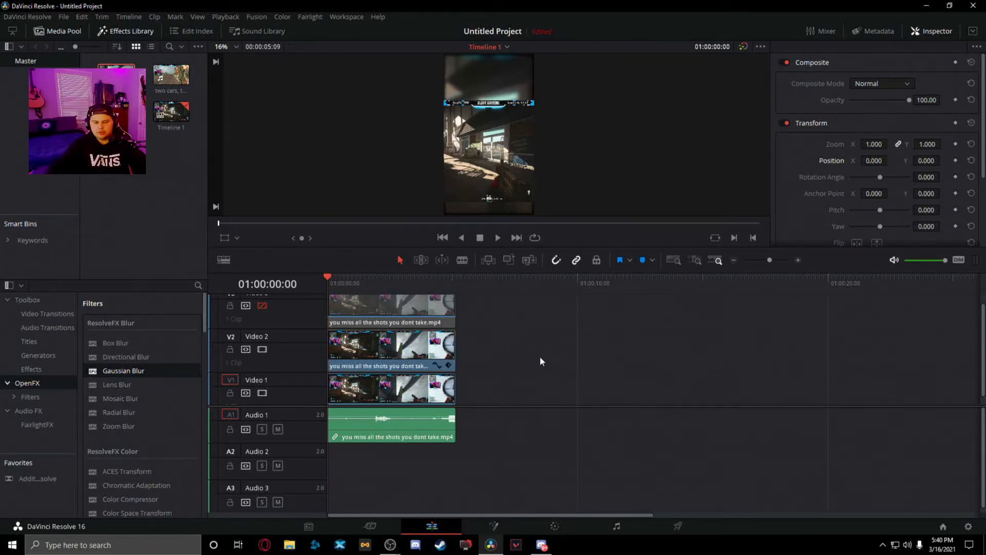
- Enable the Video 3 track and combine the clips on Video 2 and Video 3 into a new Fusion clip
{"action": "left_click", "coordinate": [262, 305]}
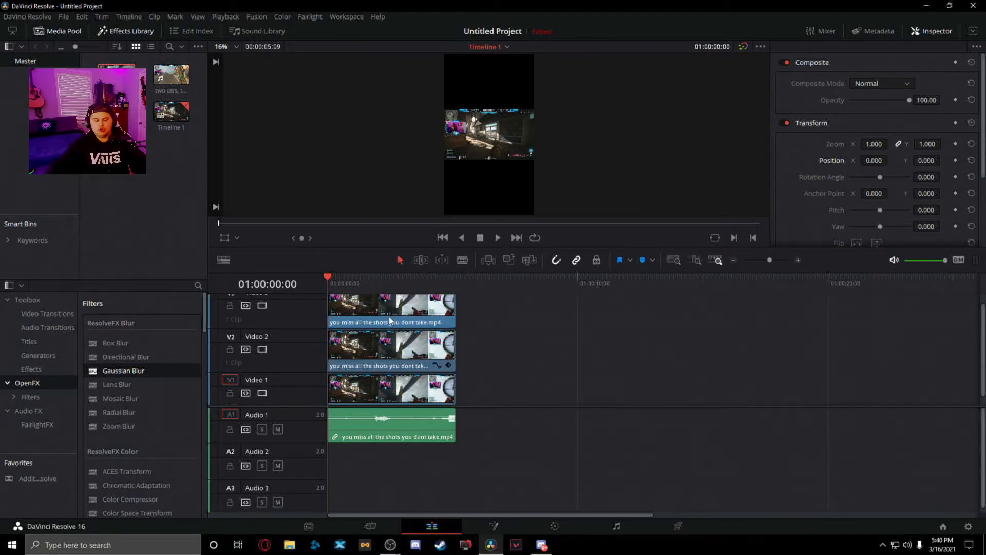
{"action": "left_click", "coordinate": [370, 313]}
{"action": "left_click", "coordinate": [396, 366], "text": "ctrl"}
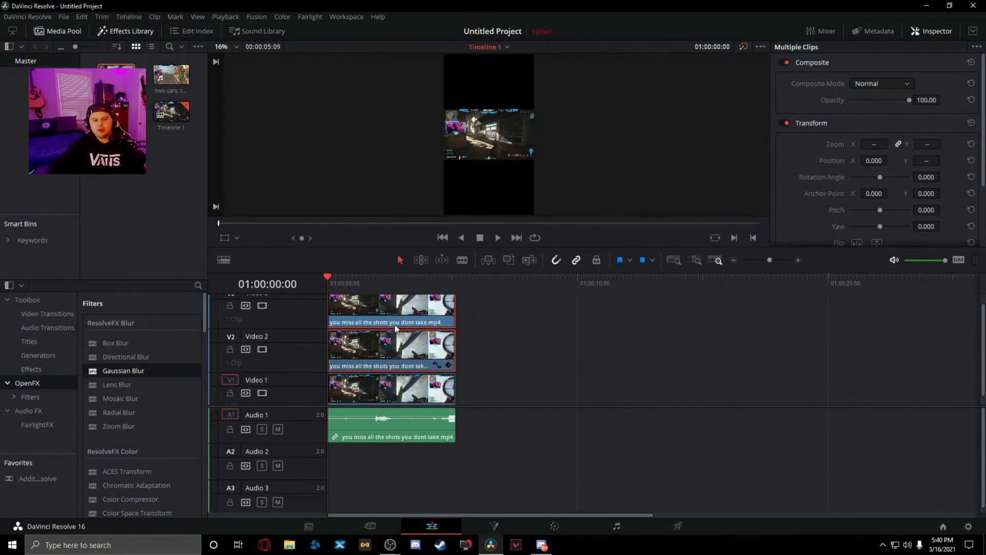
{"action": "right_click", "coordinate": [402, 303]}
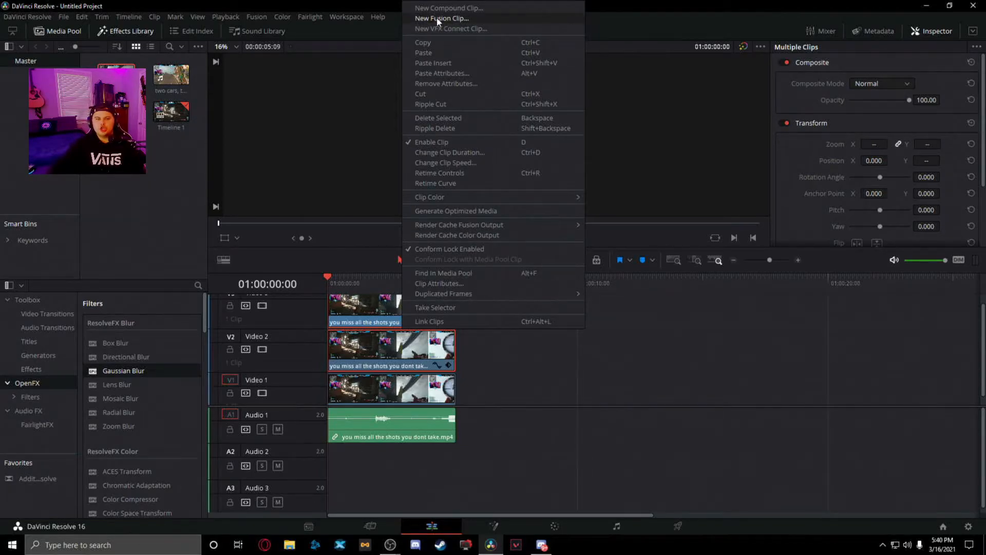
{"action": "left_click", "coordinate": [477, 19]}
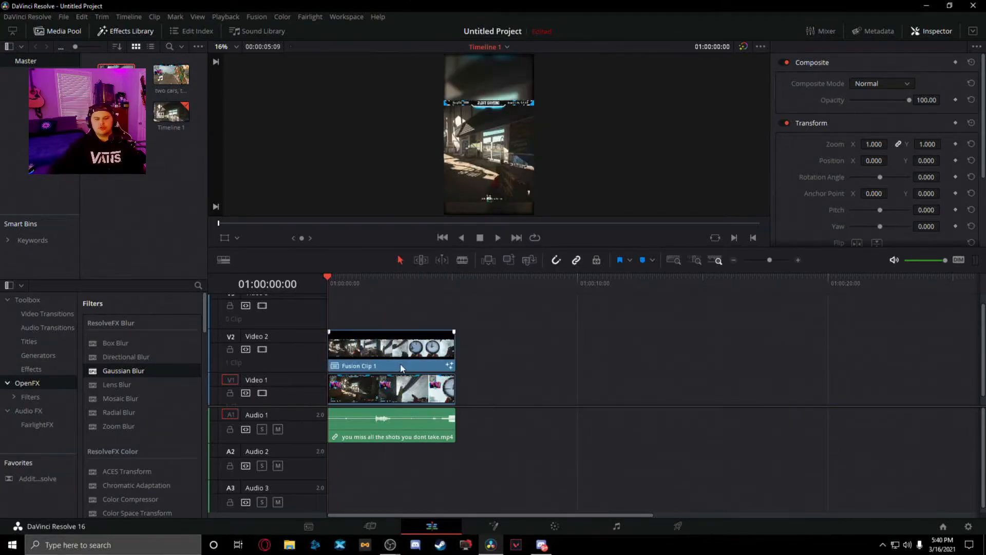
- Open the new Fusion clip on Video 2 in the Fusion page
{"action": "right_click", "coordinate": [374, 354]}
{"action": "mouse_move", "coordinate": [436, 254]}
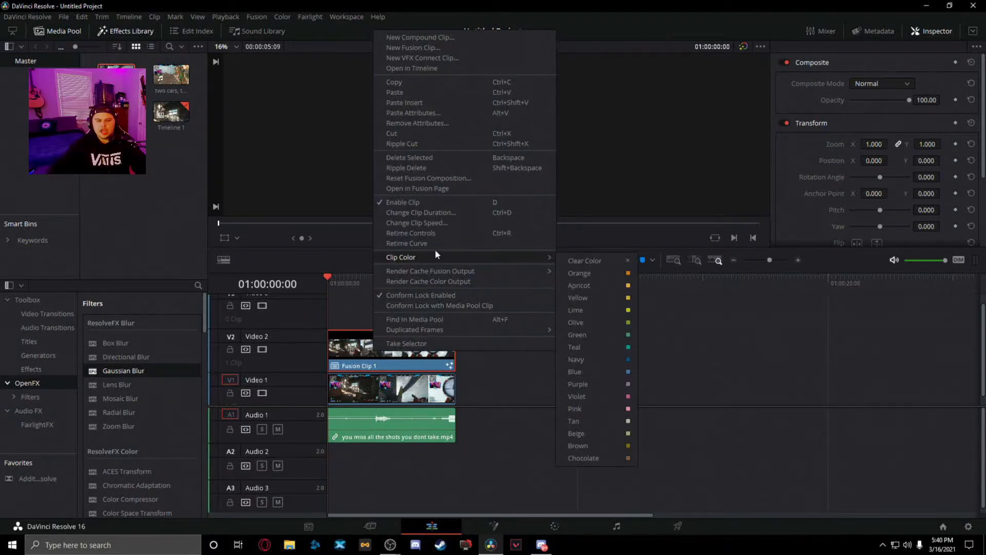
{"action": "left_click", "coordinate": [428, 188]}
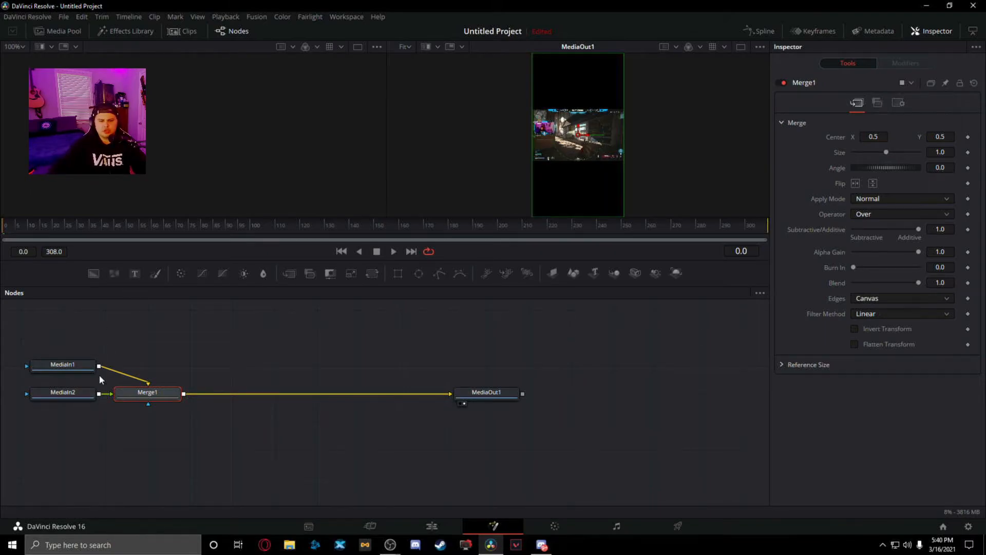
- Nudge the MediaIn1 node upward and attach an ellipse mask to the MediaIn2 node
{"action": "mouse_move", "coordinate": [64, 368]}
{"action": "left_mouse_down"}
{"action": "mouse_move", "coordinate": [78, 354]}
{"action": "mouse_move", "coordinate": [66, 365]}
{"action": "left_mouse_up"}
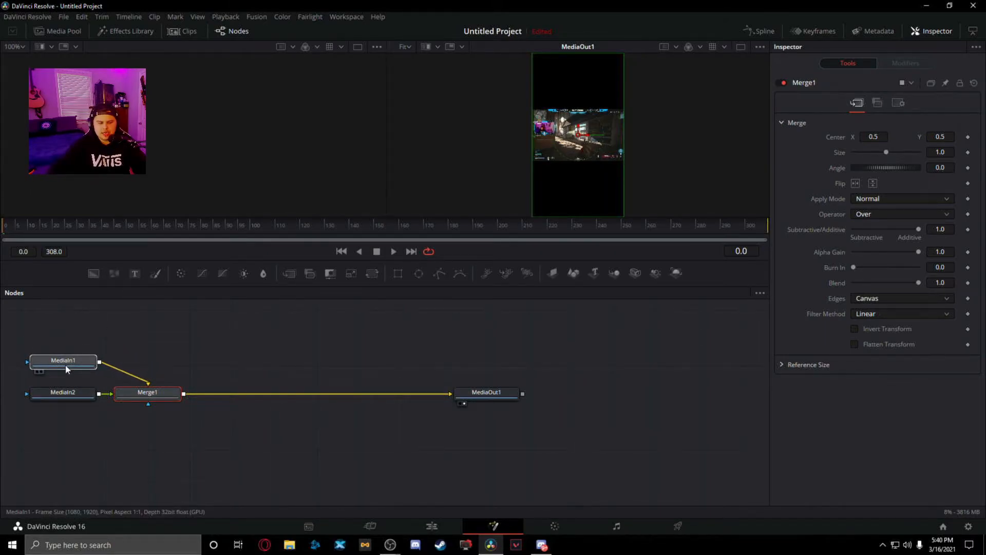
{"action": "left_click", "coordinate": [66, 364]}
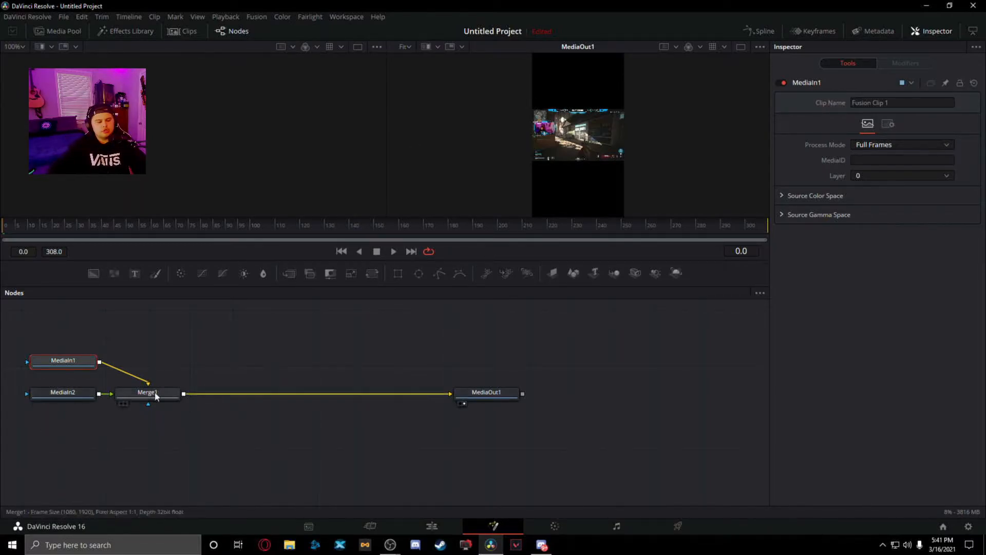
{"action": "left_click", "coordinate": [63, 394]}
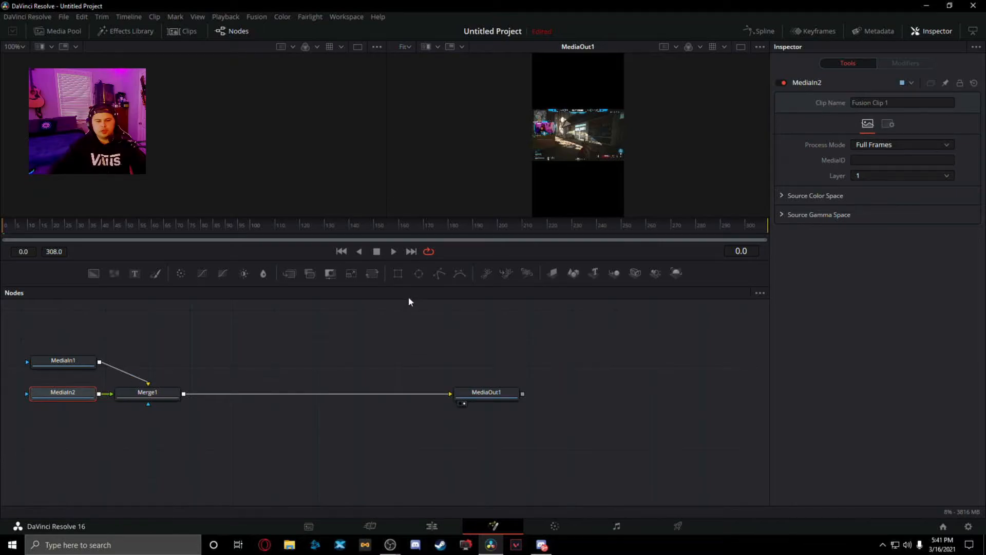
{"action": "left_click", "coordinate": [420, 274]}
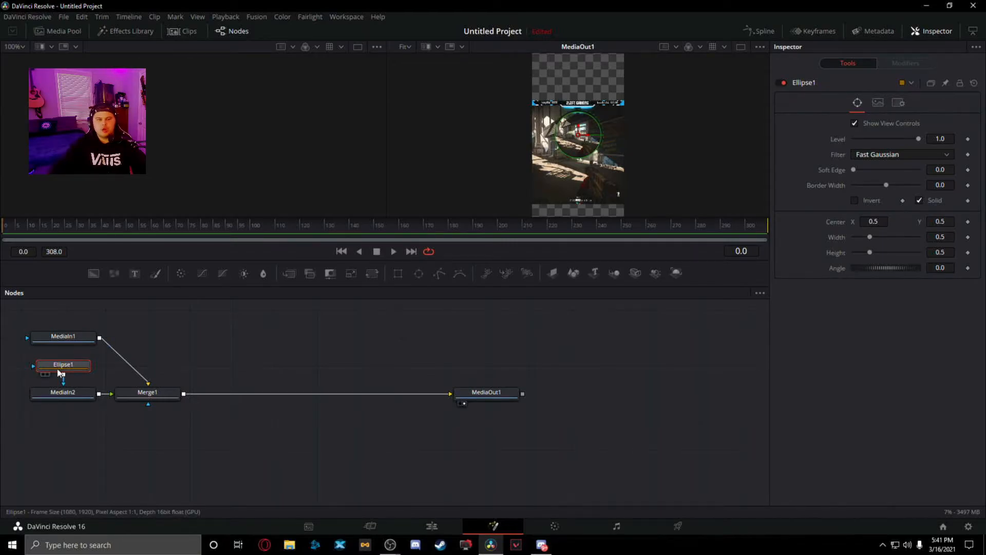
- Fit the ellipse mask around the webcam face, centred at about 0.106, 0.543 with width and height of about 0.095
{"action": "left_click_drag", "start_coordinate": [579, 146], "coordinate": [550, 138]}
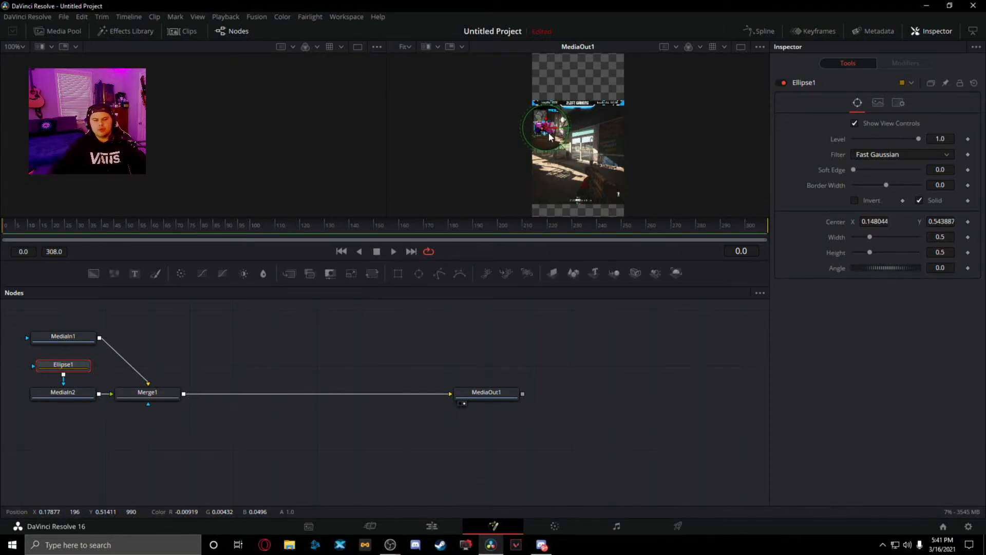
{"action": "scroll", "coordinate": [550, 134], "scroll_direction": "up", "scroll_amount": 2}
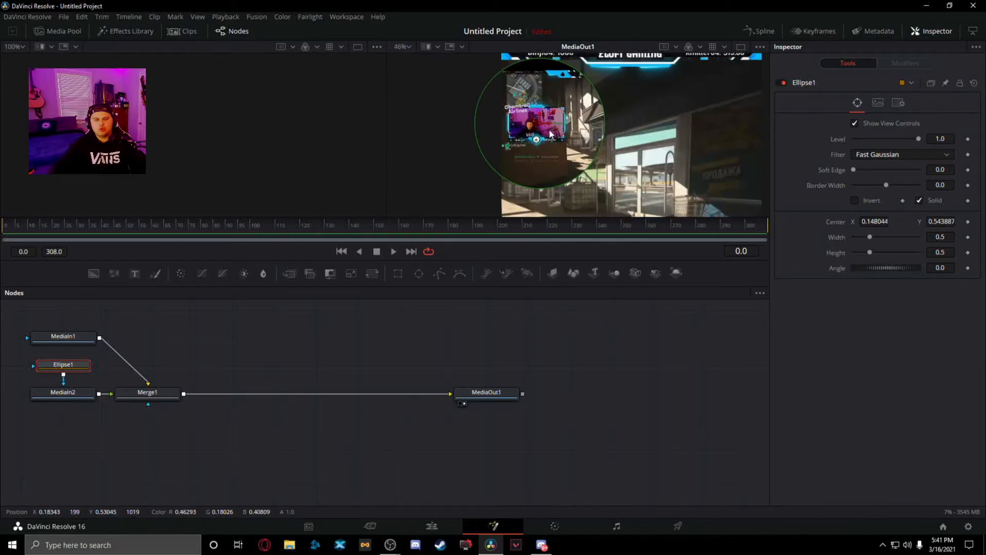
{"action": "scroll", "coordinate": [551, 135], "scroll_direction": "up", "scroll_amount": 2}
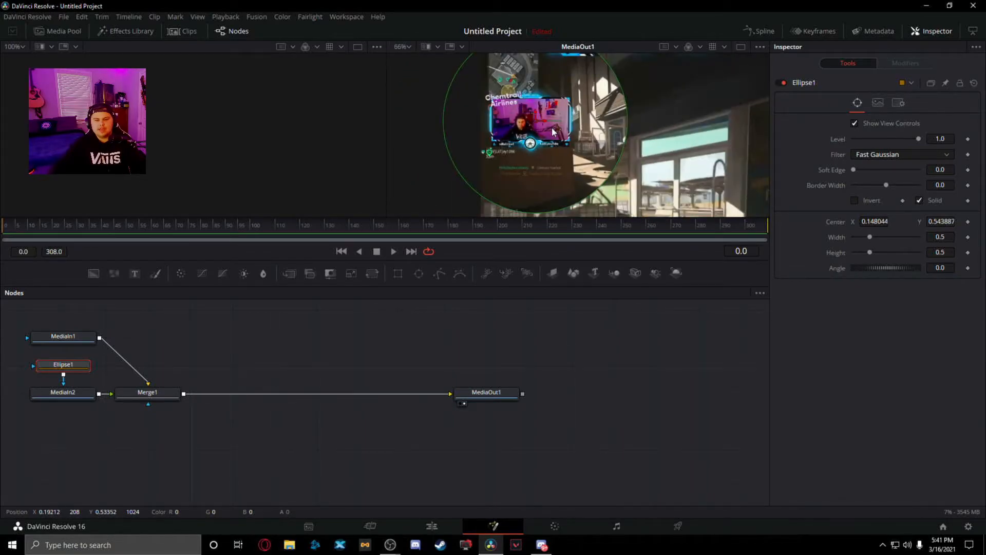
{"action": "scroll", "coordinate": [552, 135], "scroll_direction": "down", "scroll_amount": 2}
{"action": "left_click_drag", "start_coordinate": [490, 161], "coordinate": [512, 123]}
{"action": "scroll", "coordinate": [544, 112], "scroll_direction": "up", "scroll_amount": 1}
{"action": "scroll", "coordinate": [527, 142], "scroll_direction": "up", "scroll_amount": 1}
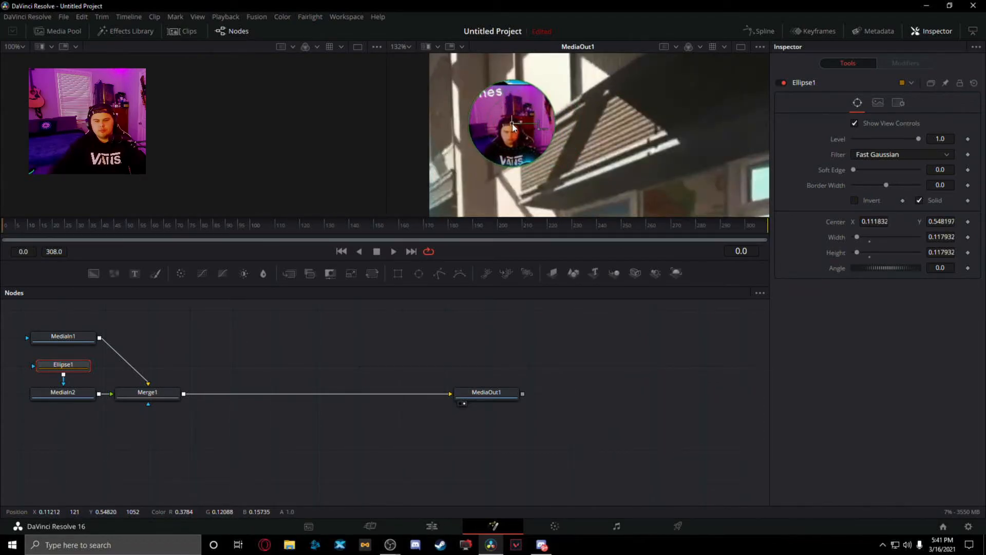
{"action": "left_click_drag", "start_coordinate": [483, 158], "coordinate": [509, 132]}
{"action": "scroll", "coordinate": [670, 141], "scroll_direction": "down", "scroll_amount": 8}
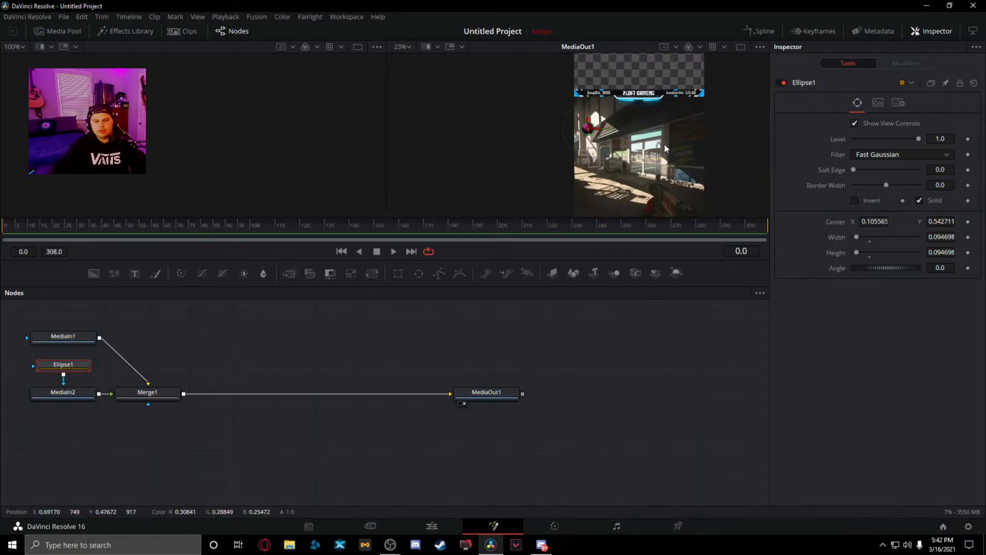
{"action": "scroll", "coordinate": [664, 143], "scroll_direction": "down", "scroll_amount": 1}
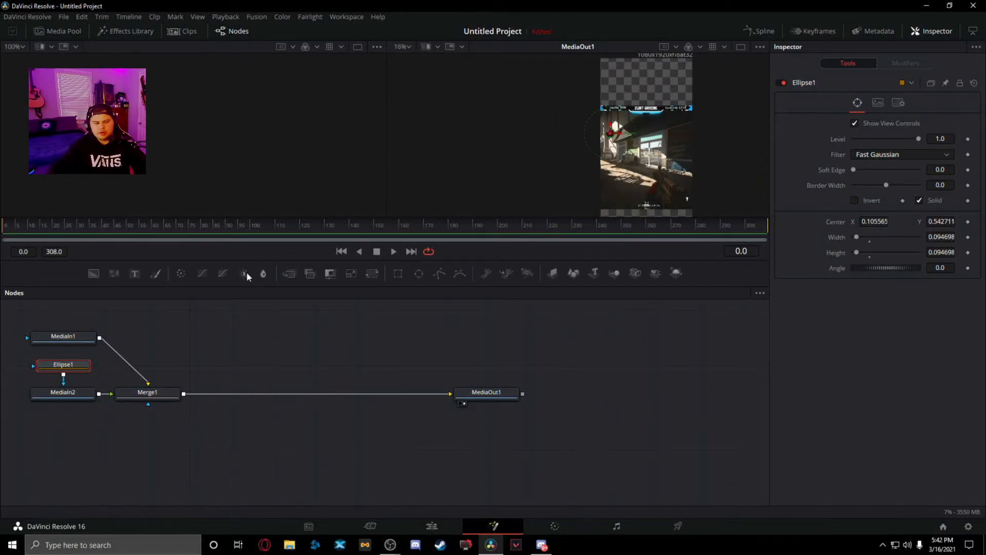
- Insert a Transform node between MediaIn2 and Merge1 and set its size to 5.0
{"action": "left_click", "coordinate": [172, 468]}
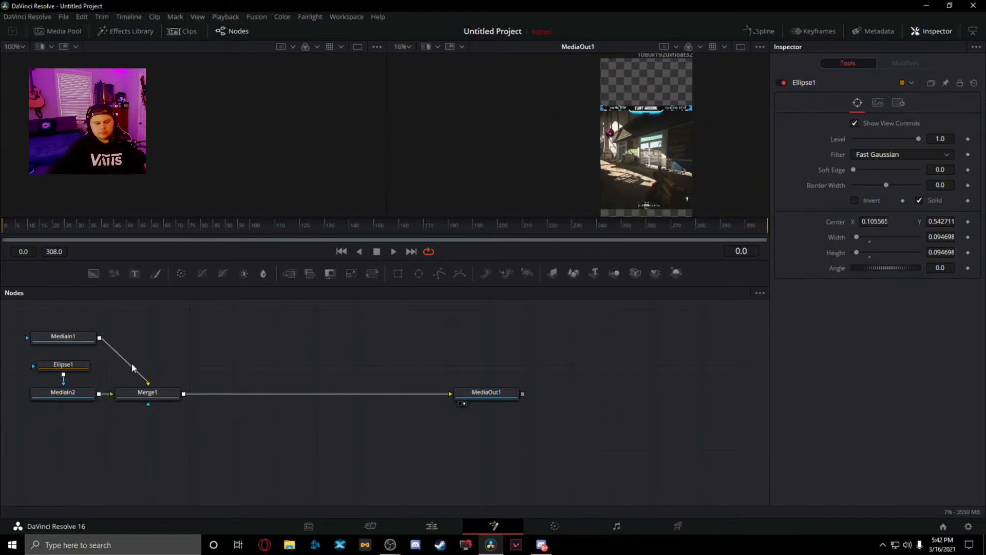
{"action": "left_click", "coordinate": [69, 393]}
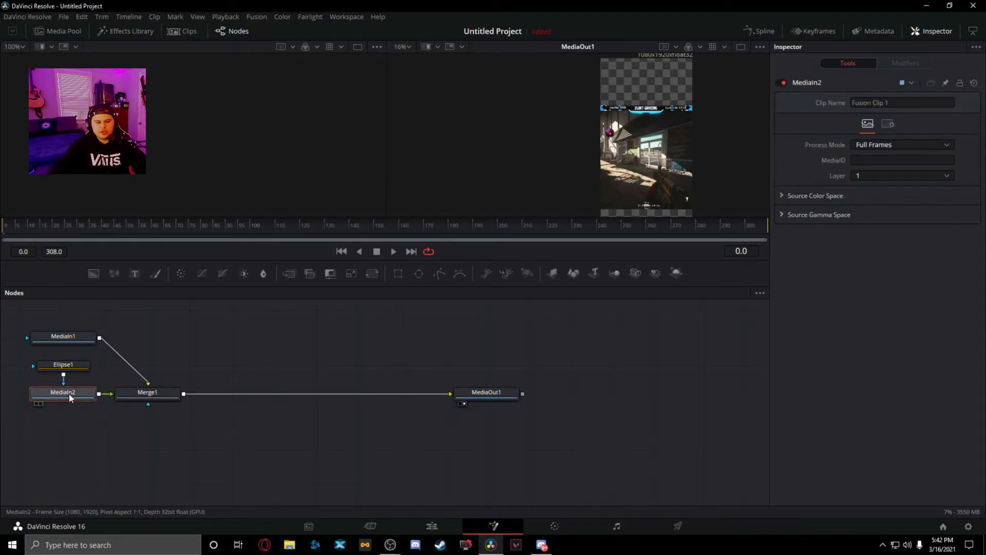
{"action": "left_click", "coordinate": [377, 275]}
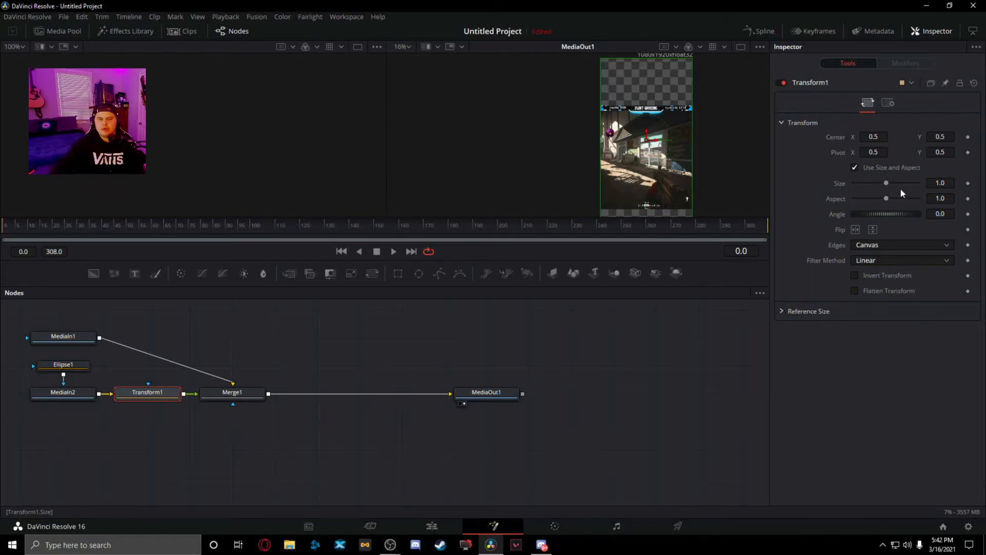
{"action": "left_click_drag", "start_coordinate": [888, 183], "coordinate": [922, 183]}
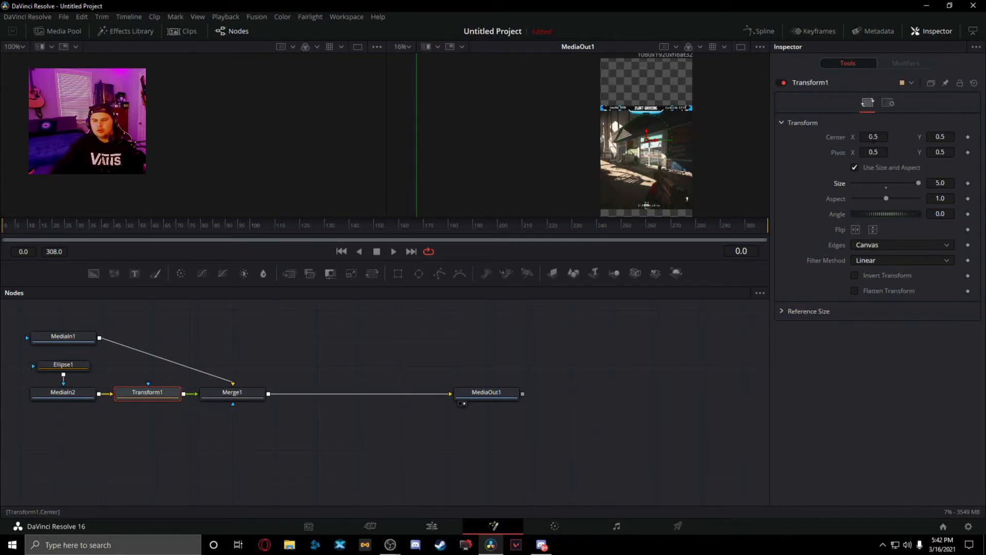
- Move the enlarged webcam circle above the gameplay by setting the Transform centre to about X 2.461, Y 0.644
{"action": "left_click_drag", "start_coordinate": [873, 137], "coordinate": [874, 137]}
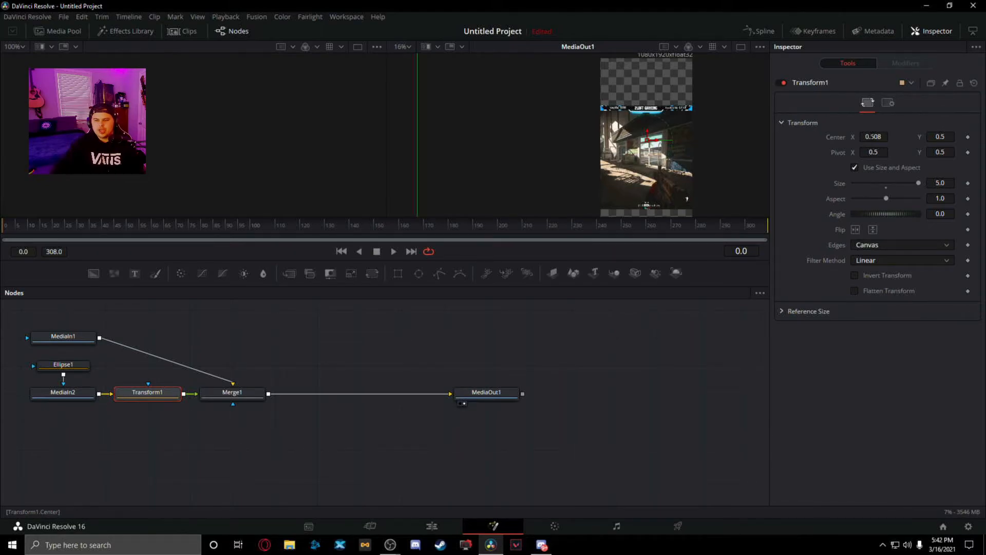
{"action": "left_click_drag", "start_coordinate": [873, 137], "coordinate": [985, 137]}
{"action": "scroll", "coordinate": [650, 163], "scroll_direction": "down", "scroll_amount": 1}
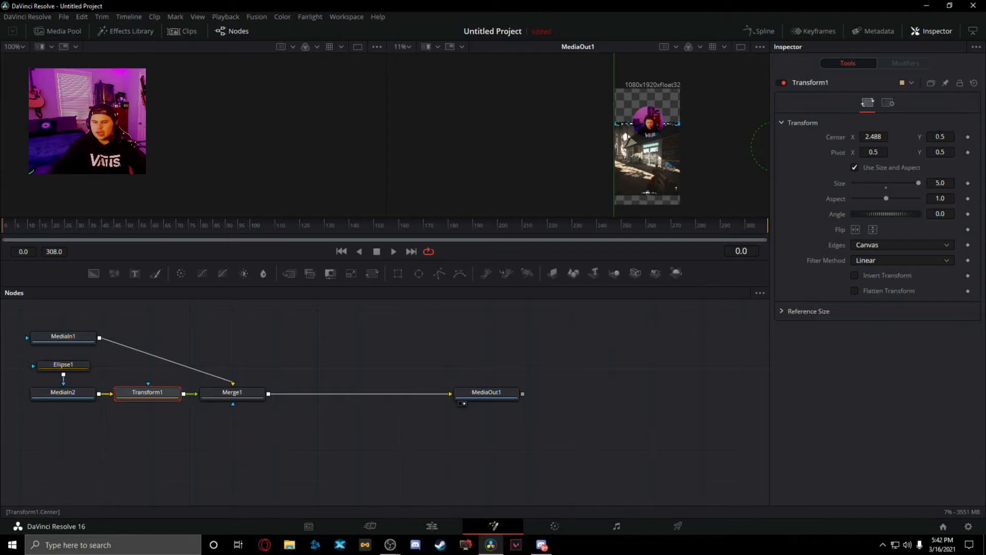
{"action": "left_click_drag", "start_coordinate": [939, 137], "coordinate": [943, 136]}
{"action": "left_click_drag", "start_coordinate": [875, 137], "coordinate": [874, 137]}
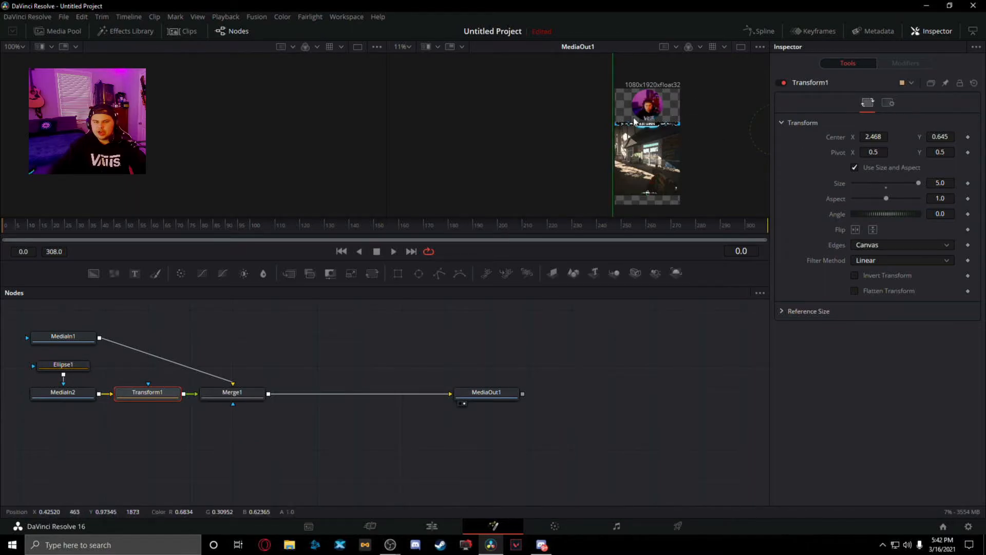
{"action": "left_click_drag", "start_coordinate": [873, 137], "coordinate": [872, 137]}
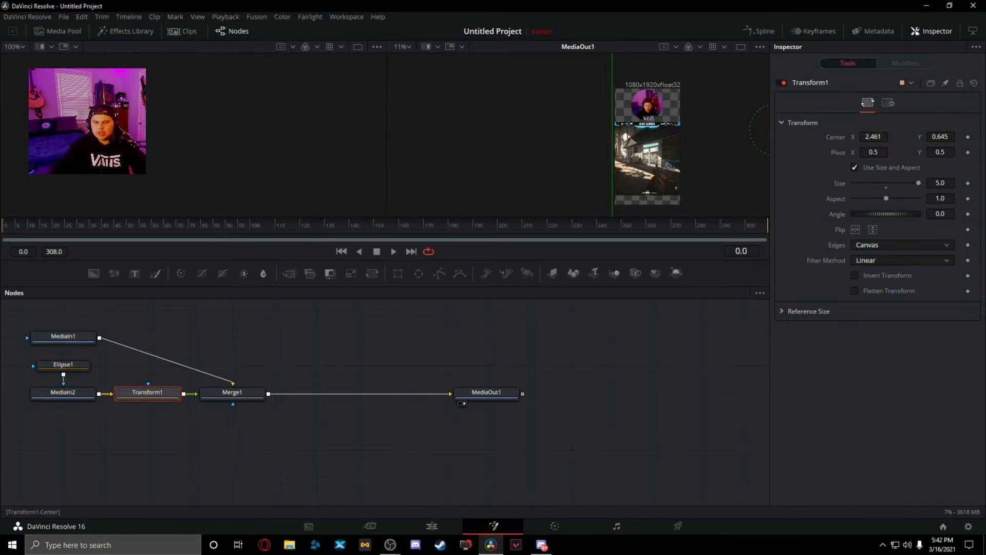
{"action": "left_click_drag", "start_coordinate": [940, 137], "coordinate": [939, 137]}
- Enlarge the ellipse mask to about 0.098 in width and height and recentre it on the face at about 0.102, 0.542
{"action": "scroll", "coordinate": [652, 108], "scroll_direction": "up", "scroll_amount": 3}
{"action": "scroll", "coordinate": [652, 110], "scroll_direction": "up", "scroll_amount": 1}
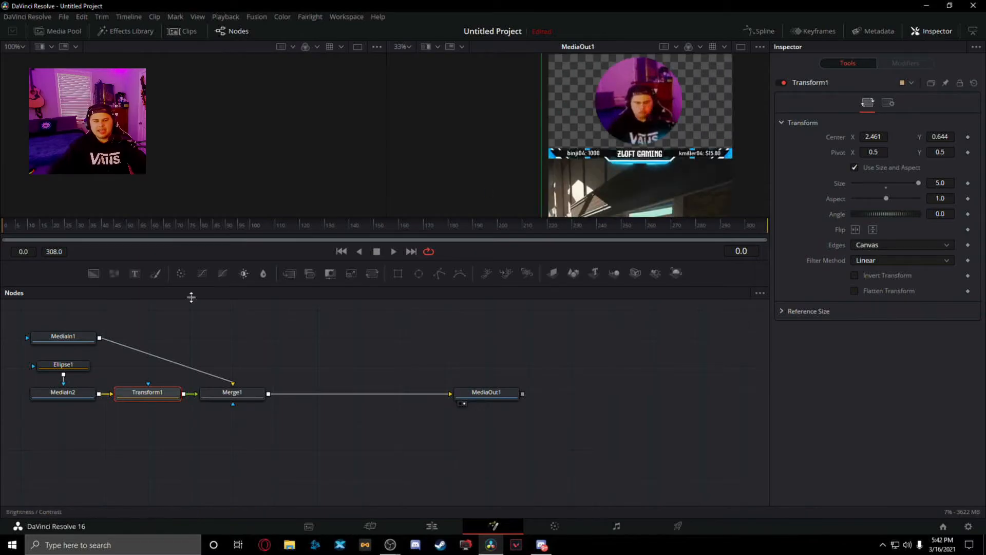
{"action": "left_click", "coordinate": [62, 365]}
{"action": "left_click_drag", "start_coordinate": [596, 129], "coordinate": [591, 135]}
{"action": "mouse_move", "coordinate": [637, 106]}
{"action": "left_mouse_down"}
{"action": "mouse_move", "coordinate": [611, 77]}
{"action": "mouse_move", "coordinate": [636, 104]}
{"action": "left_mouse_up"}
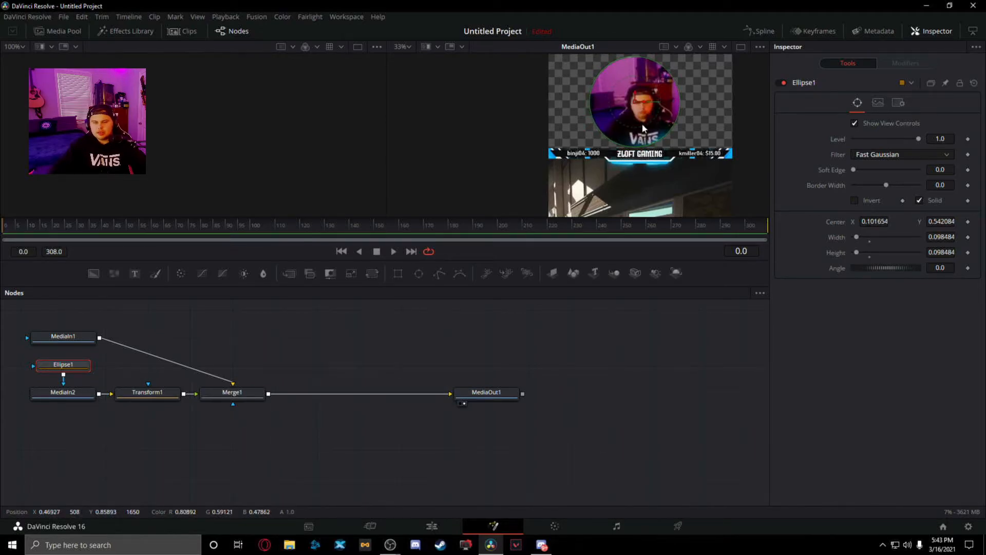
- Recentre the webcam circle above the gameplay by setting the Transform node's centre to X 2.477, Y 0.647
{"action": "scroll", "coordinate": [708, 148], "scroll_direction": "down", "scroll_amount": 1}
{"action": "scroll", "coordinate": [708, 147], "scroll_direction": "down", "scroll_amount": 1}
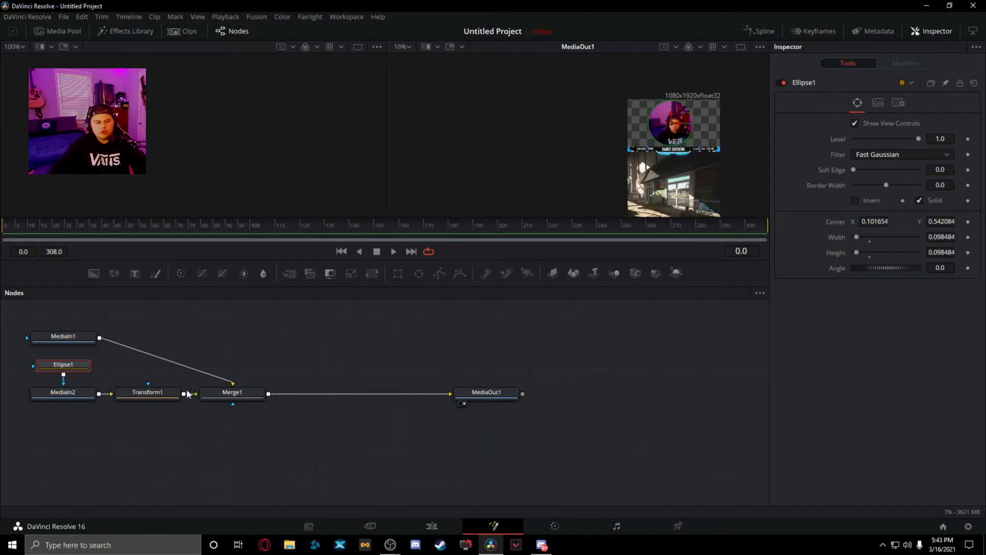
{"action": "left_click", "coordinate": [163, 392]}
{"action": "left_click_drag", "start_coordinate": [872, 137], "coordinate": [877, 137]}
{"action": "left_click_drag", "start_coordinate": [939, 138], "coordinate": [941, 137]}
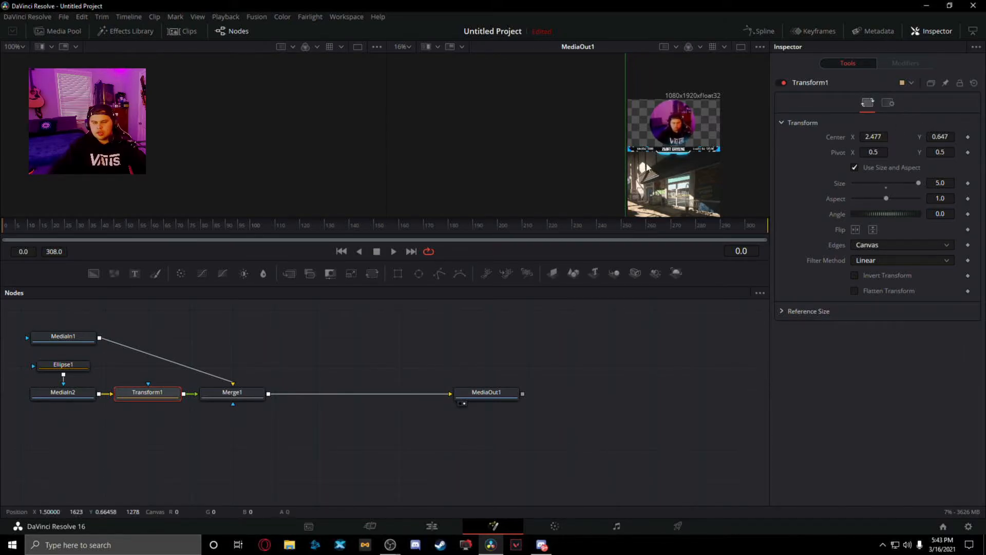
{"action": "scroll", "coordinate": [603, 149], "scroll_direction": "down", "scroll_amount": 5}
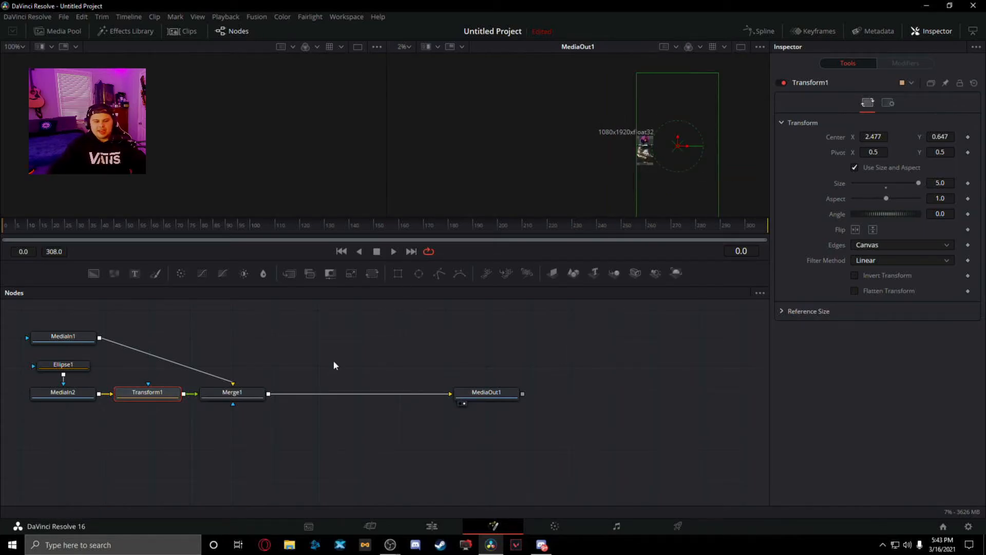
{"action": "left_click", "coordinate": [266, 469]}
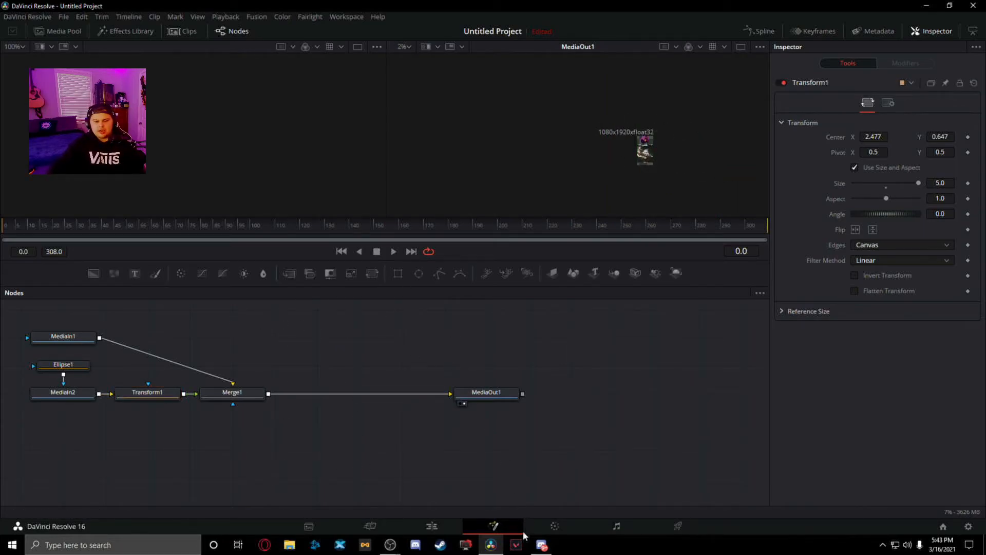
- Play back the finished composition on the Edit page, stop it and return the playhead to the timeline start
{"action": "left_click", "coordinate": [425, 526]}
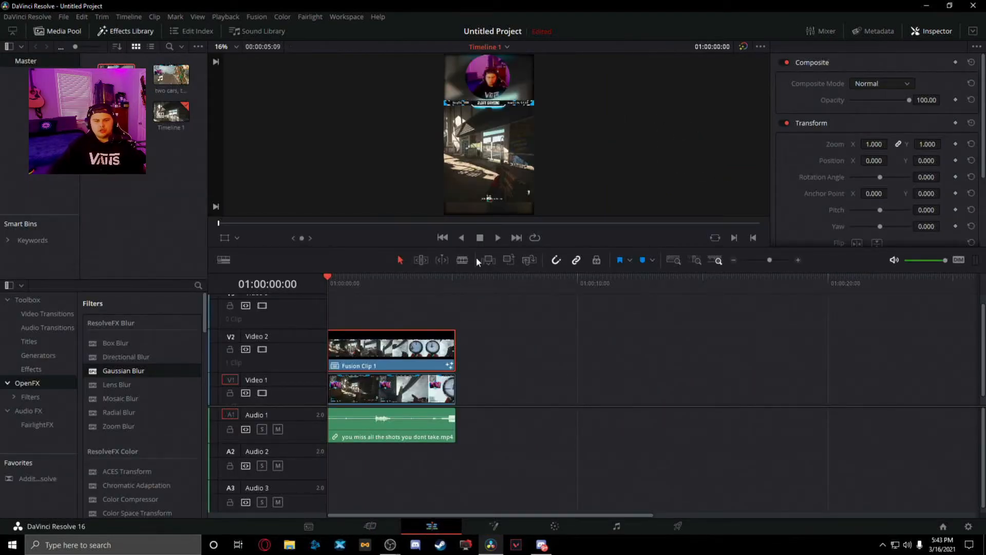
{"action": "left_click", "coordinate": [499, 239]}
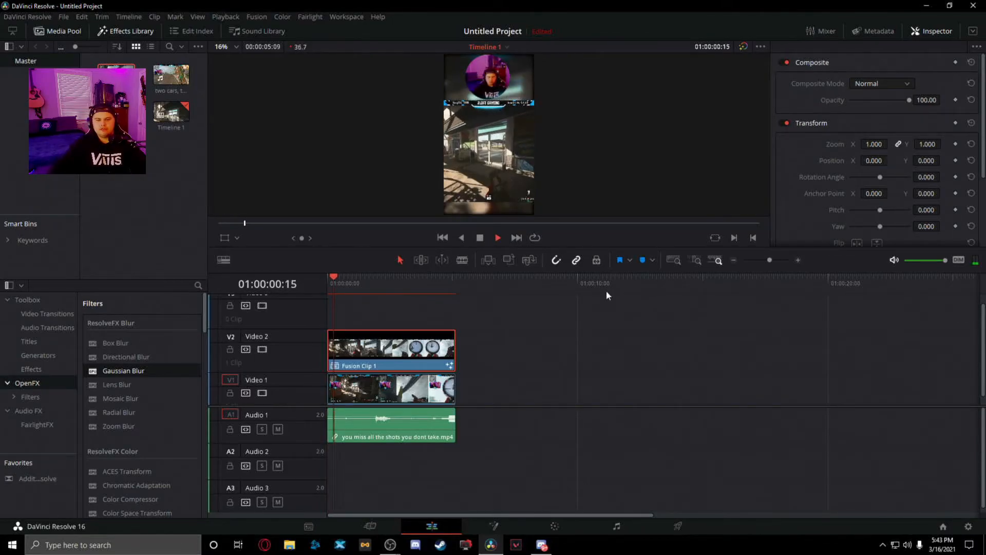
{"action": "left_click", "coordinate": [479, 237]}
{"action": "left_click_drag", "start_coordinate": [390, 277], "coordinate": [322, 292]}
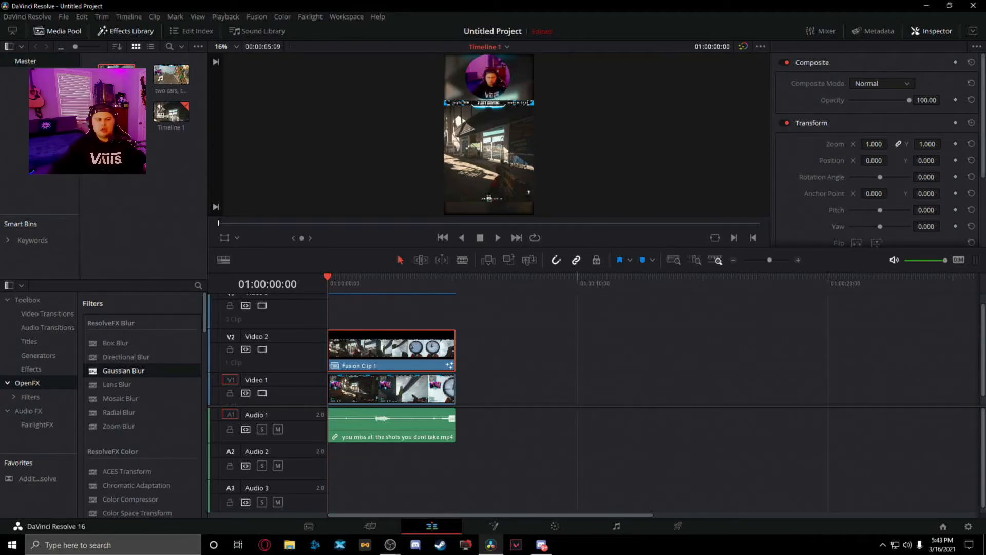
- Go to the Deliver page and choose the YouTube 1080p render preset
{"action": "left_click_drag", "start_coordinate": [117, 82], "coordinate": [126, 123]}
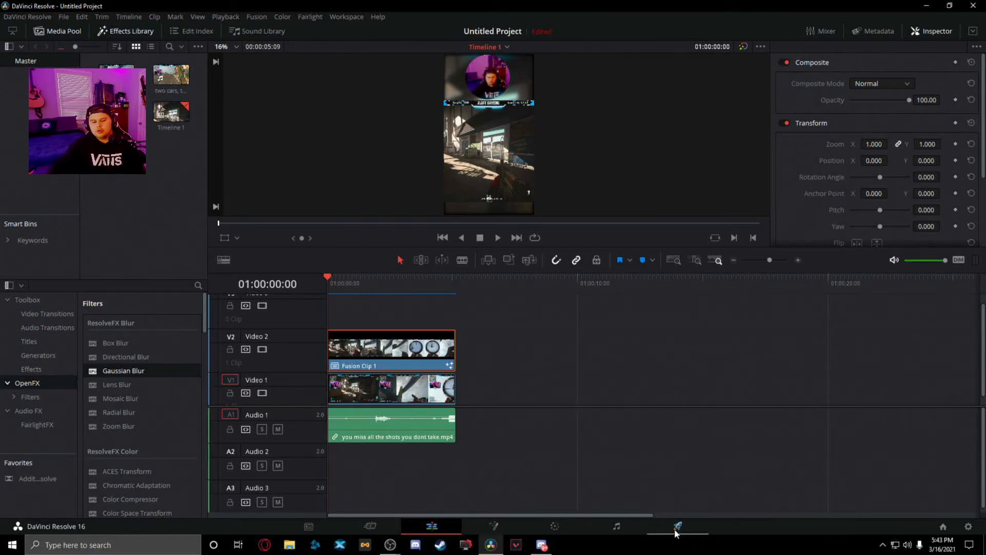
{"action": "left_click", "coordinate": [611, 527]}
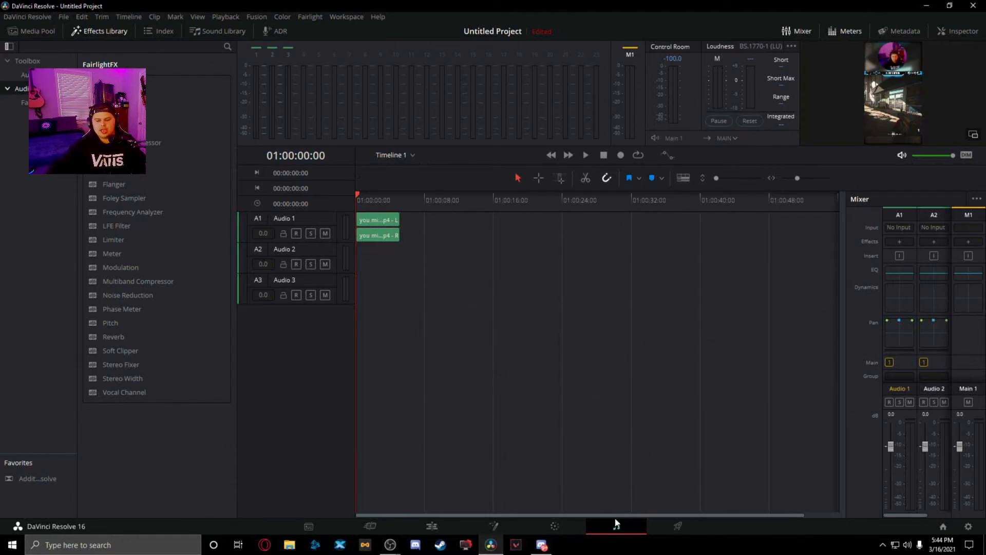
{"action": "left_click", "coordinate": [683, 524]}
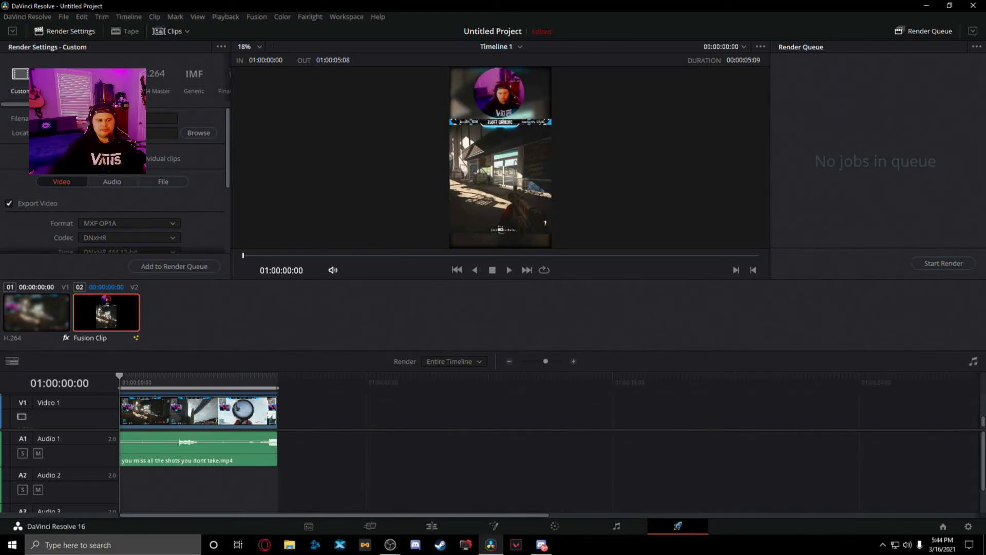
{"action": "left_click", "coordinate": [64, 75]}
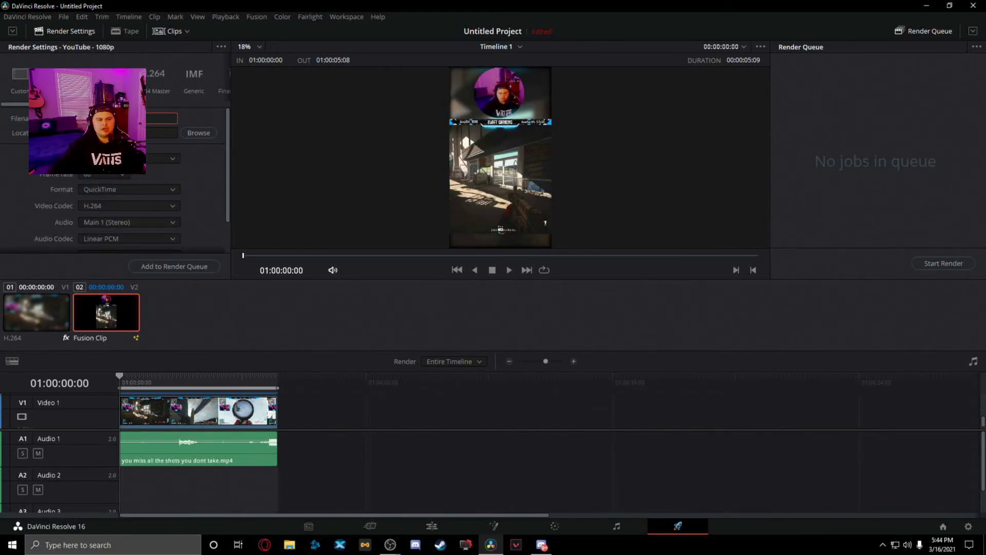
{"action": "left_click", "coordinate": [205, 131]}
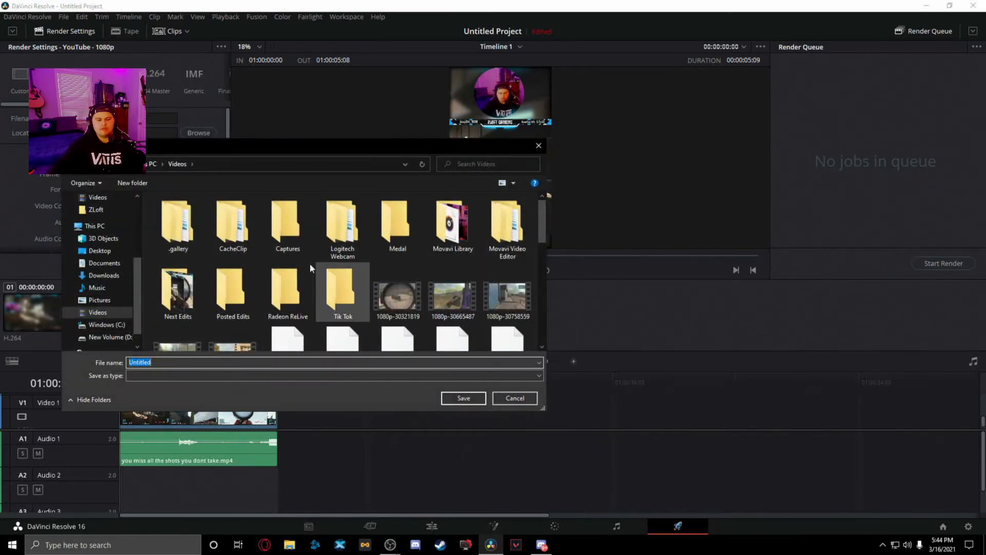
{"action": "scroll", "coordinate": [330, 290], "scroll_direction": "down", "scroll_amount": 2}
{"action": "scroll", "coordinate": [111, 248], "scroll_direction": "up", "scroll_amount": 3}
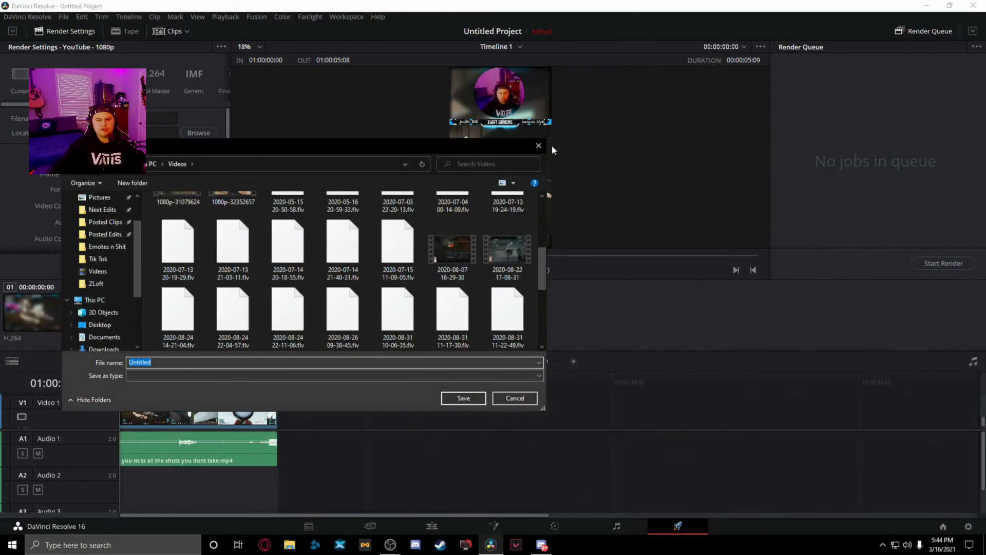
{"action": "left_click", "coordinate": [538, 145]}
- Set a custom render resolution of 1080 x 1920
{"action": "left_click", "coordinate": [113, 158]}
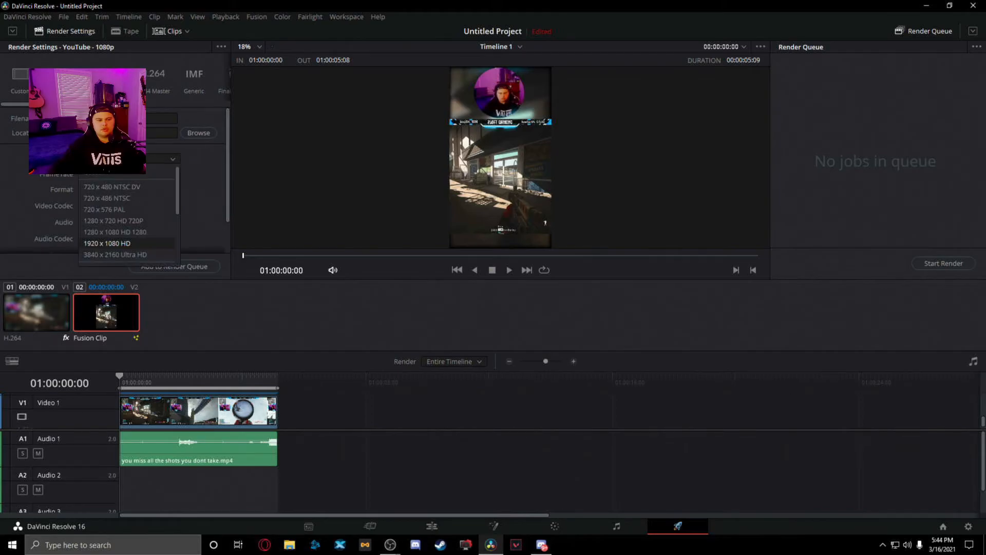
{"action": "left_click", "coordinate": [108, 176]}
{"action": "type", "text": "1080"}
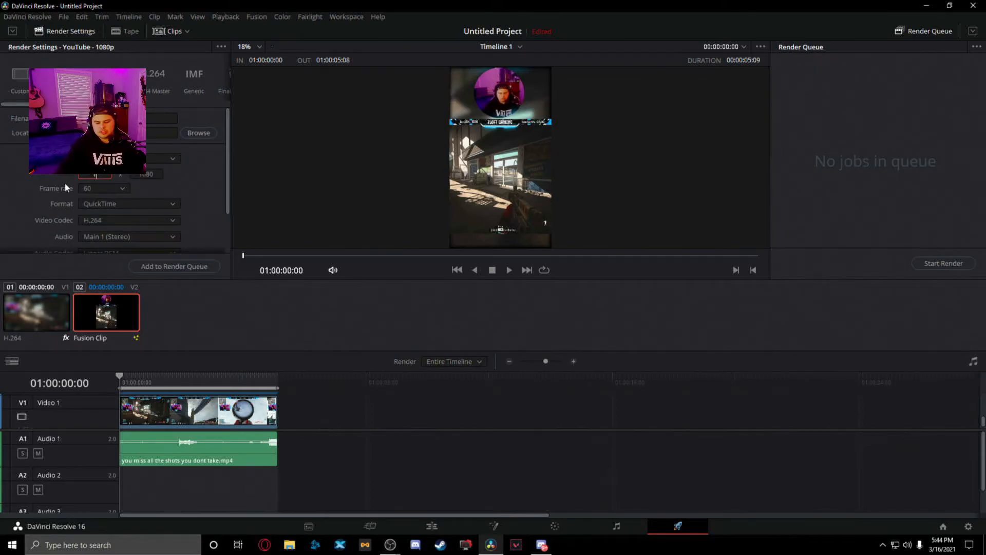
{"action": "left_click", "coordinate": [153, 174]}
{"action": "type", "text": "1920"}
- Set the render format to MP4
{"action": "scroll", "coordinate": [226, 187], "scroll_direction": "down", "scroll_amount": 2}
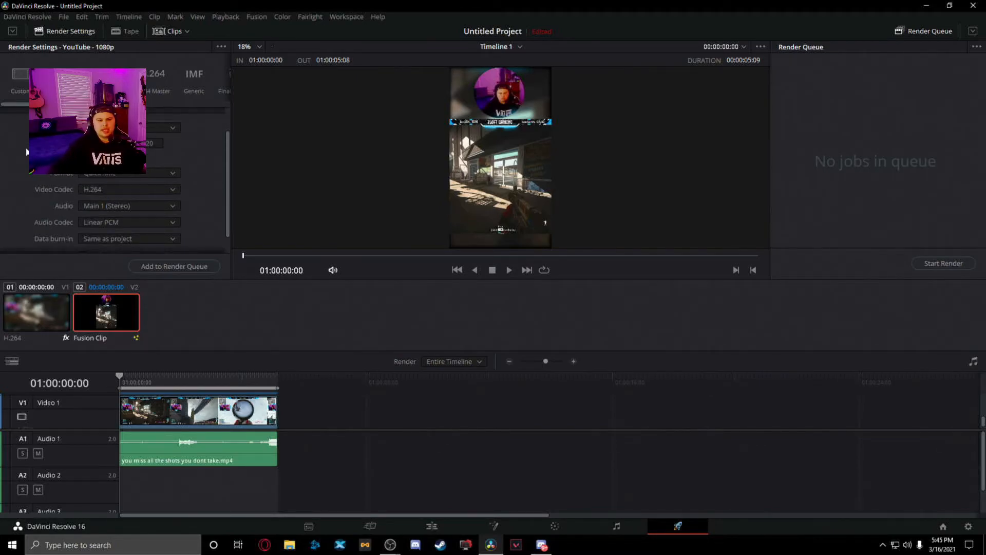
{"action": "left_click", "coordinate": [136, 174]}
{"action": "left_click", "coordinate": [118, 189]}
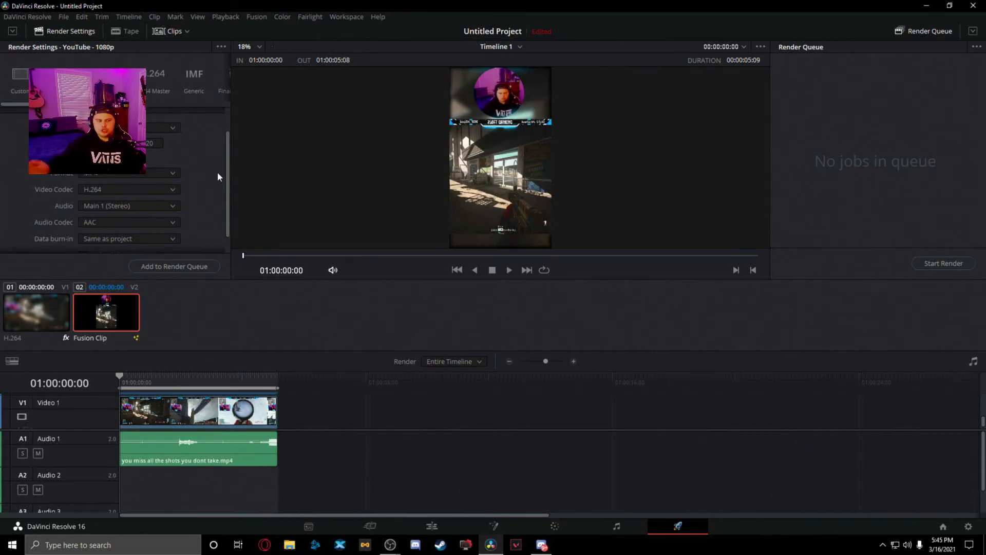
{"action": "left_click", "coordinate": [164, 163]}
{"action": "left_click", "coordinate": [133, 175]}
{"action": "left_click", "coordinate": [130, 187]}
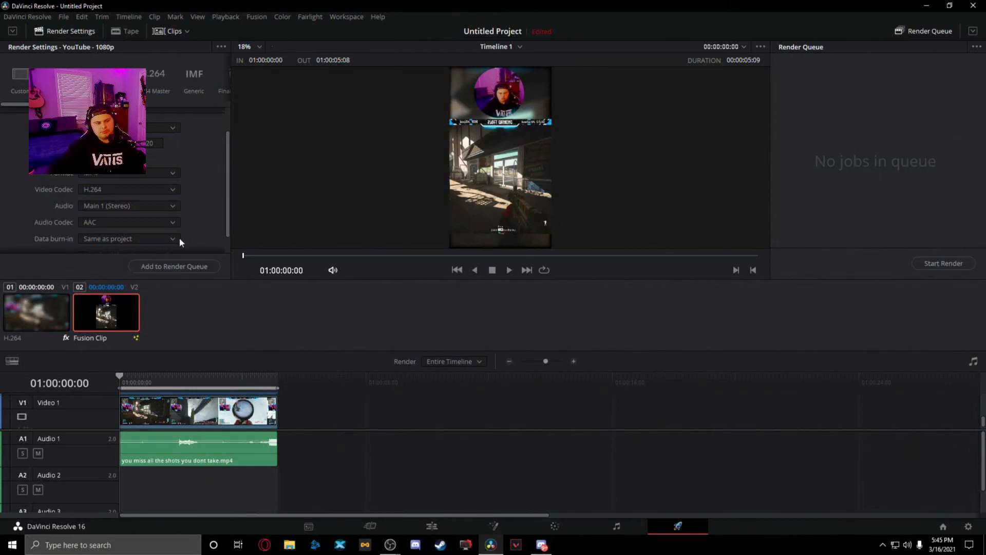
- Return to the Edit page and clear the clip selection on the timeline
{"action": "left_click", "coordinate": [431, 525]}
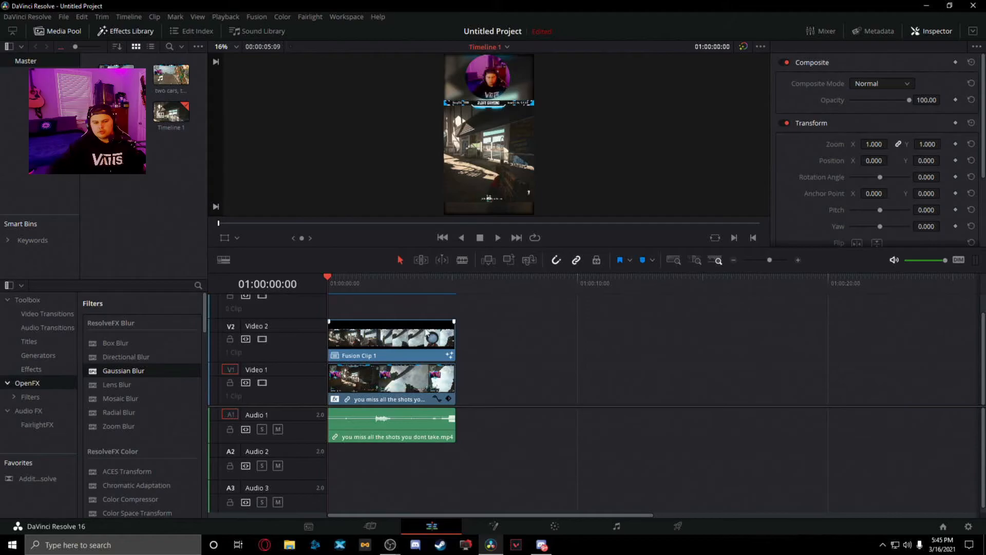
{"action": "left_click", "coordinate": [382, 346]}
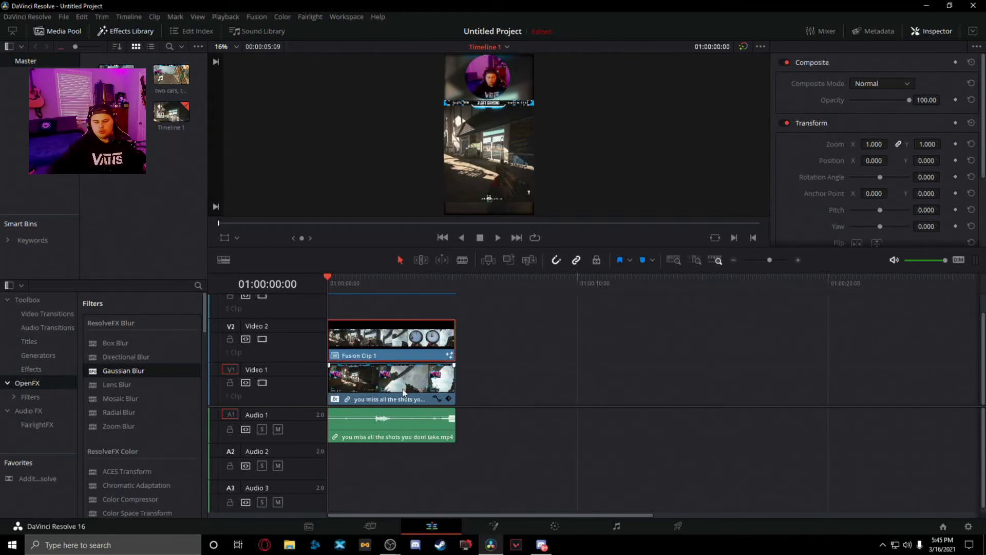
{"action": "left_click", "coordinate": [375, 379]}
{"action": "left_click", "coordinate": [501, 327]}
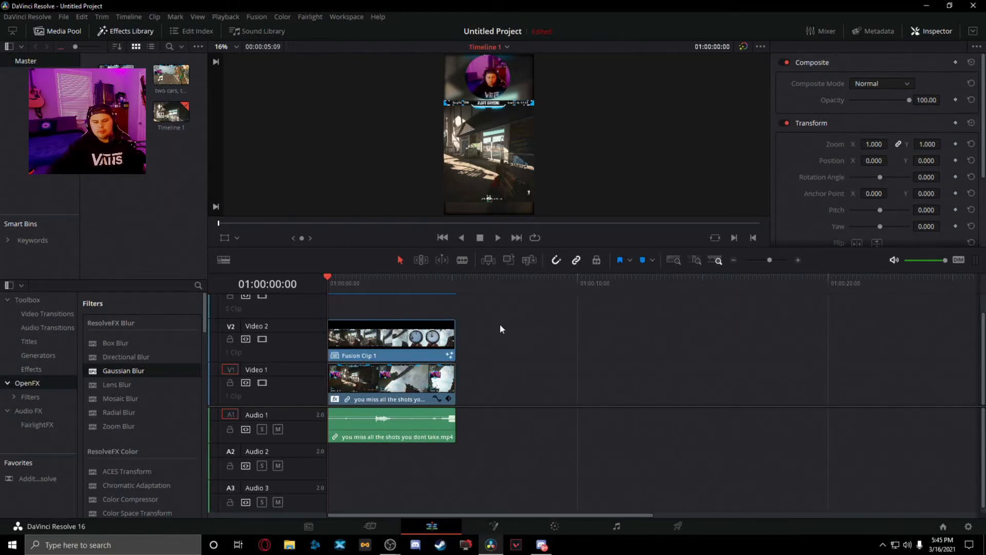
- Place car shot.mp4 on Video 1 beyond the existing clips and cut it from the timeline
{"action": "left_click_drag", "start_coordinate": [116, 76], "coordinate": [546, 380]}
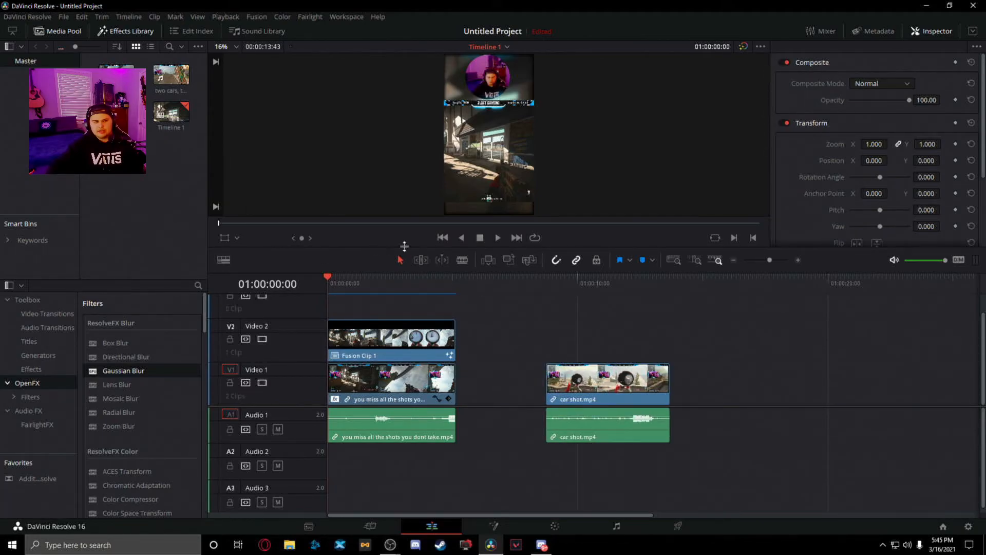
{"action": "left_click_drag", "start_coordinate": [616, 386], "coordinate": [689, 396]}
{"action": "right_click", "coordinate": [617, 390]}
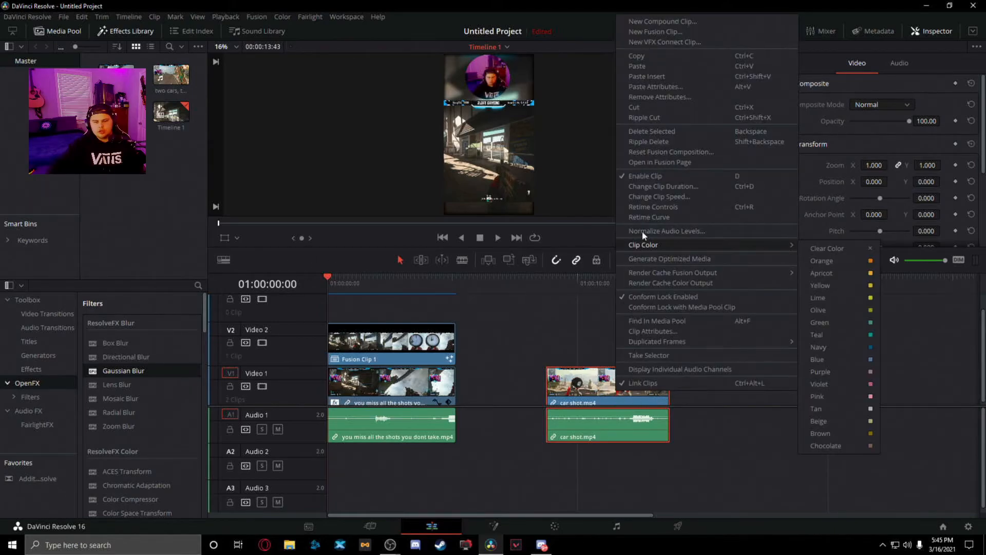
{"action": "left_click", "coordinate": [638, 108]}
- Add two cars, twi snipes.mp4 to Video 1 beyond the existing clips and move the playhead to 01:00:17:32
{"action": "left_click_drag", "start_coordinate": [175, 81], "coordinate": [525, 396]}
{"action": "left_click_drag", "start_coordinate": [478, 514], "coordinate": [582, 512]}
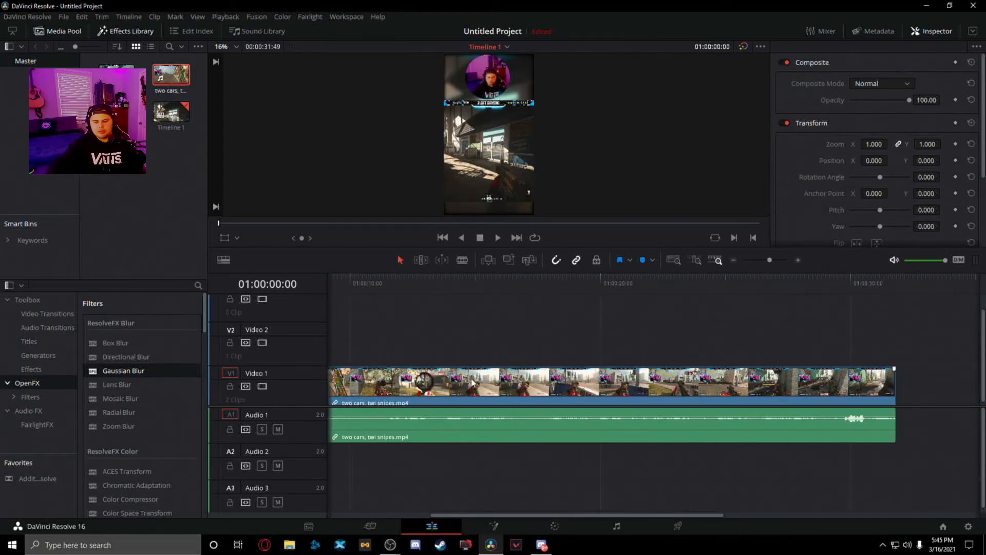
{"action": "left_click_drag", "start_coordinate": [388, 278], "coordinate": [538, 277]}
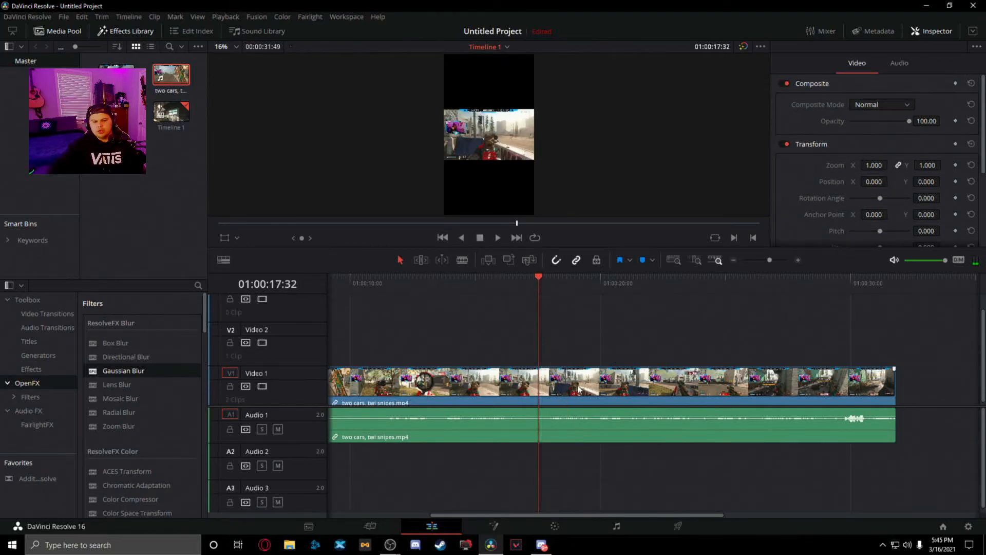
- Split two cars, twi snipes.mp4 at 01:00:17:07 on the Cut page, and return to the Edit page
{"action": "left_click", "coordinate": [370, 525]}
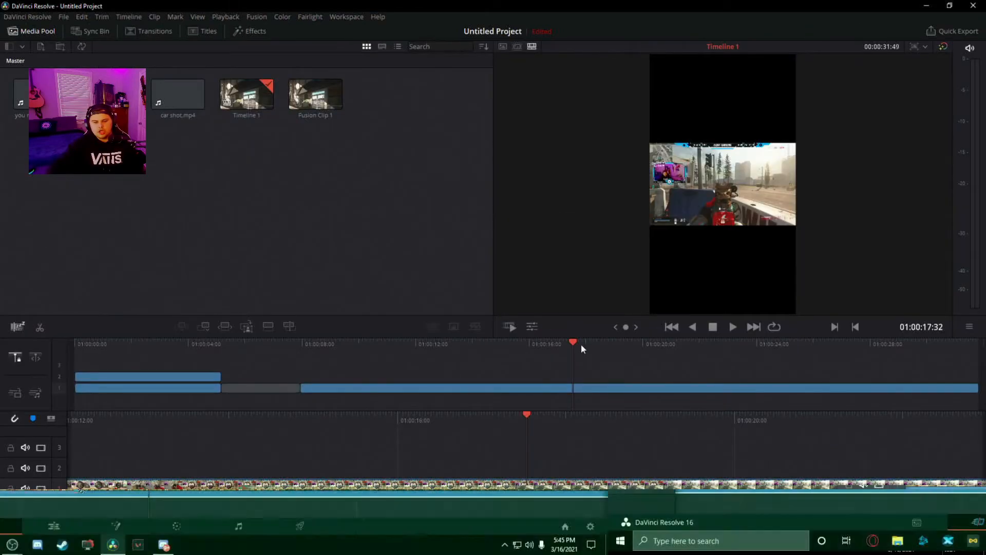
{"action": "left_click_drag", "start_coordinate": [574, 347], "coordinate": [532, 353]}
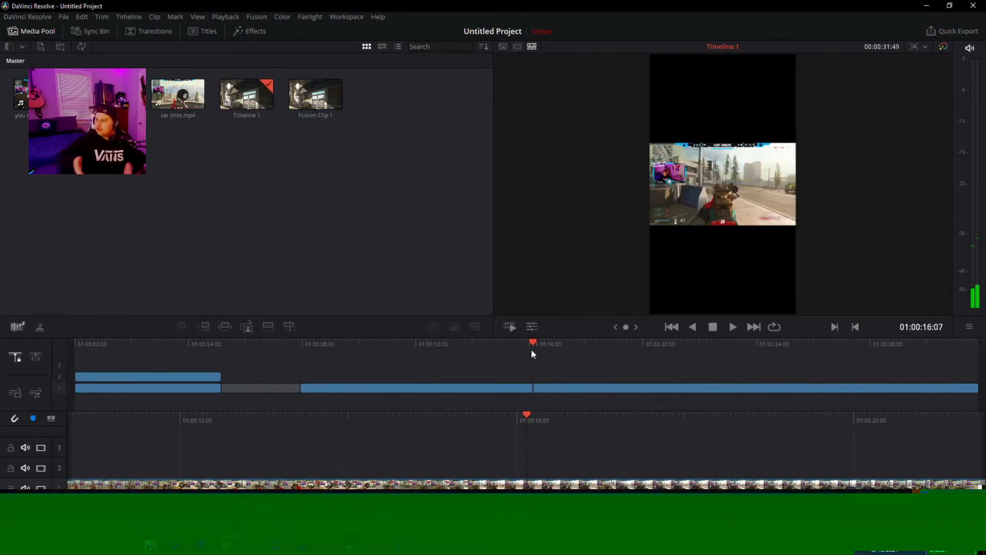
{"action": "left_click_drag", "start_coordinate": [532, 350], "coordinate": [561, 341]}
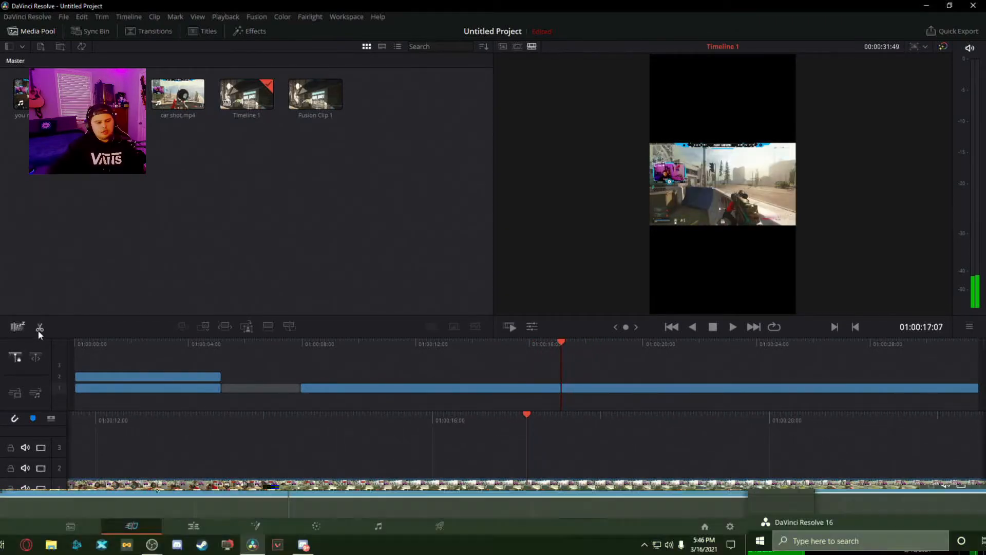
{"action": "left_click", "coordinate": [39, 328]}
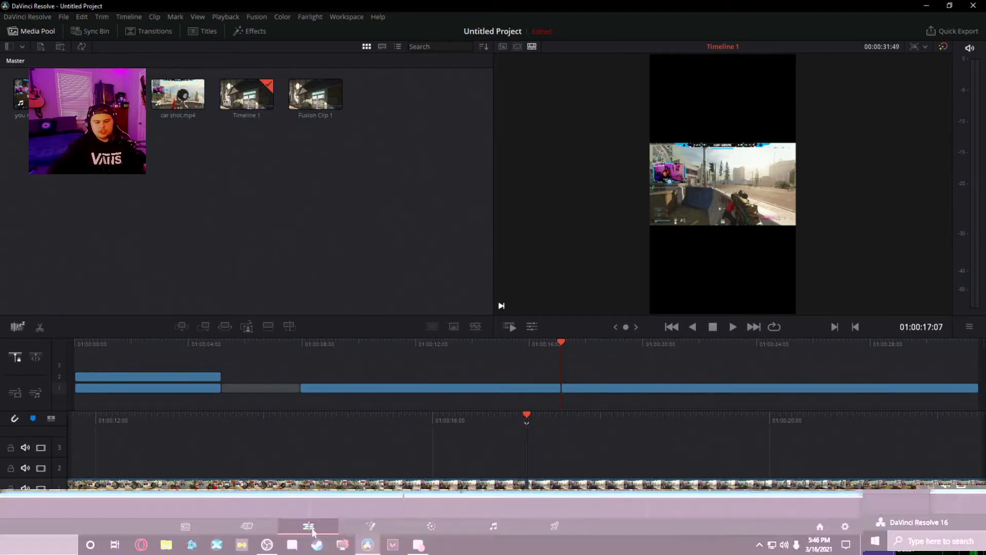
{"action": "left_click", "coordinate": [431, 525]}
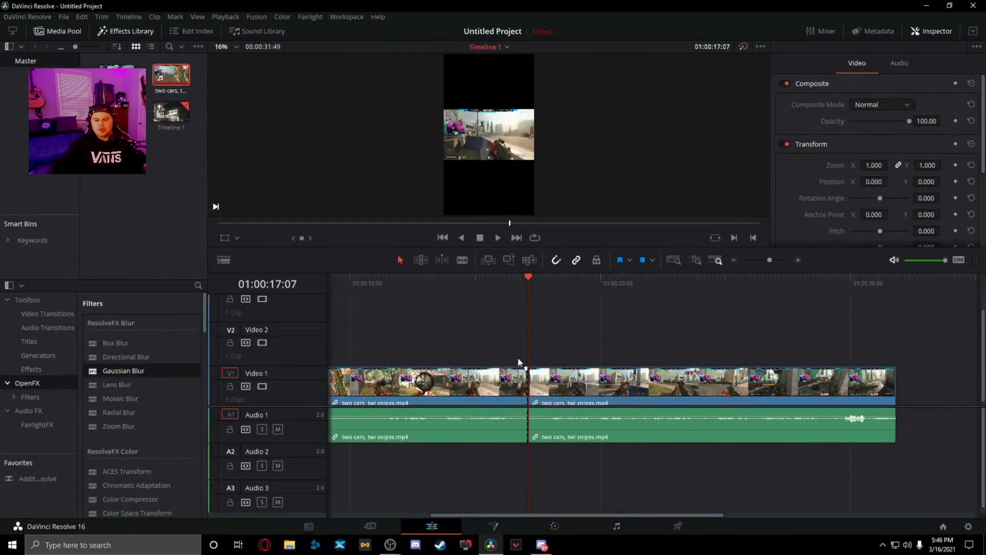
- Split the second part of two cars, twi snipes.mp4 at 01:00:26:50 and return to the Edit page
{"action": "left_click_drag", "start_coordinate": [530, 276], "coordinate": [771, 292]}
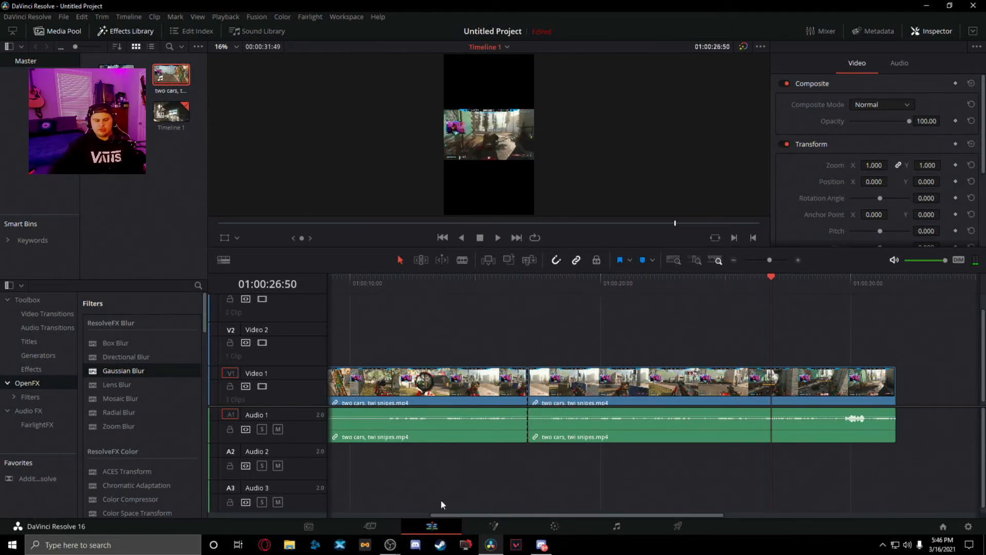
{"action": "left_click", "coordinate": [371, 525]}
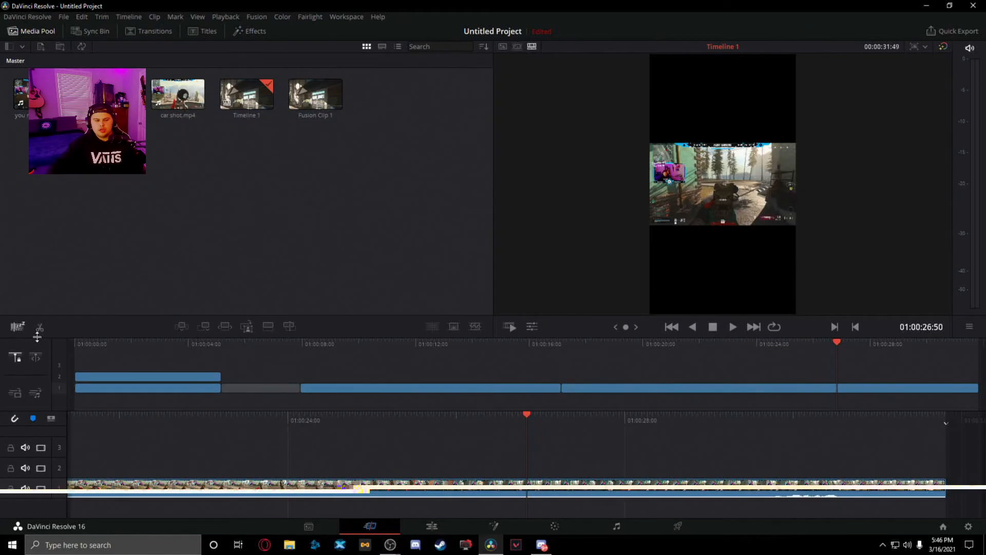
{"action": "key", "text": "shift+4"}
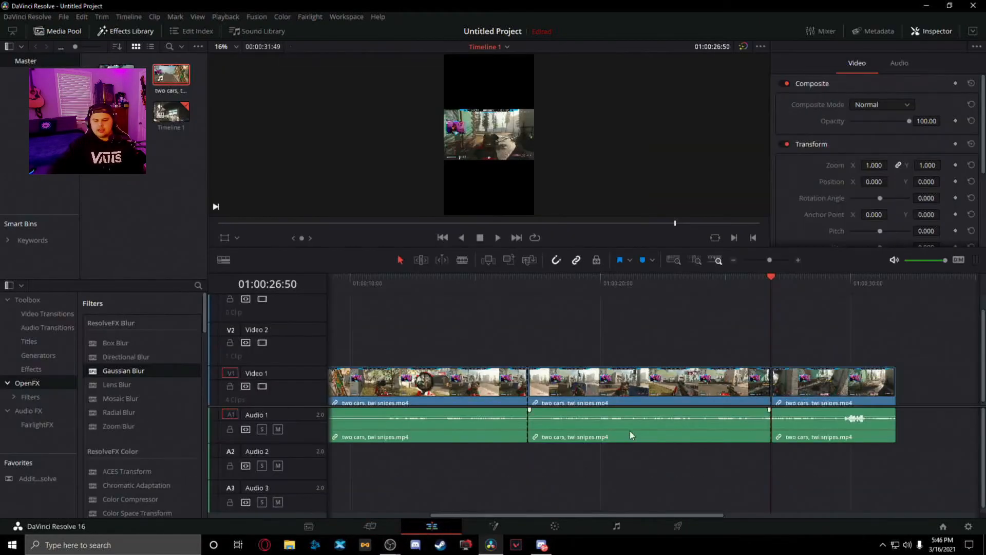
- Set the speed of the middle two cars, twi snipes.mp4 segment to 500%
{"action": "right_click", "coordinate": [623, 387]}
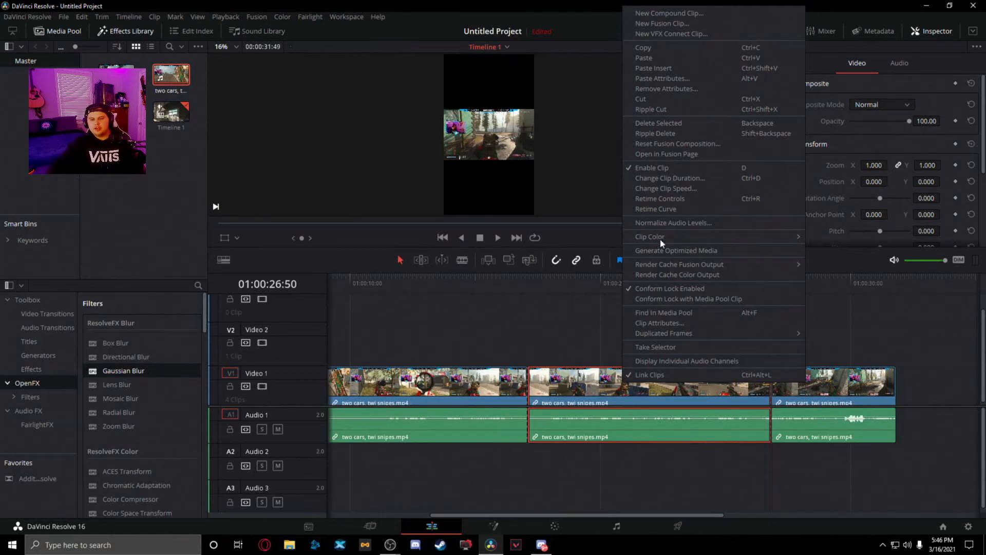
{"action": "left_click", "coordinate": [685, 188]}
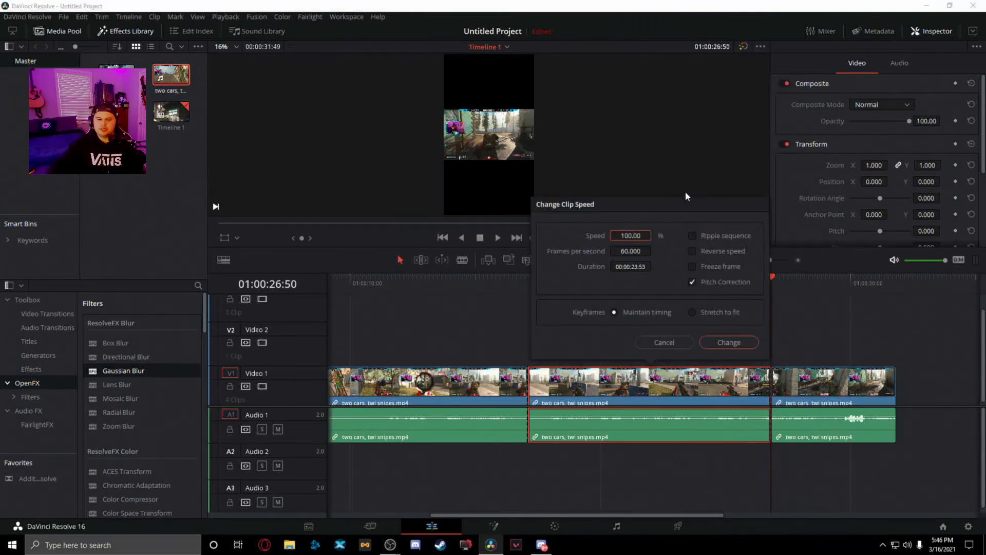
{"action": "left_click_drag", "start_coordinate": [622, 235], "coordinate": [807, 235]}
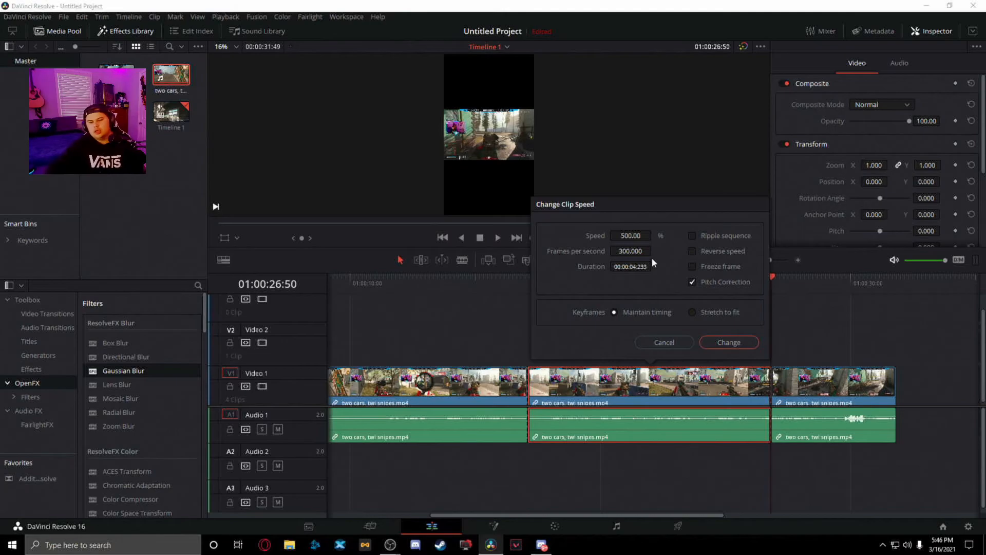
{"action": "left_click", "coordinate": [744, 340]}
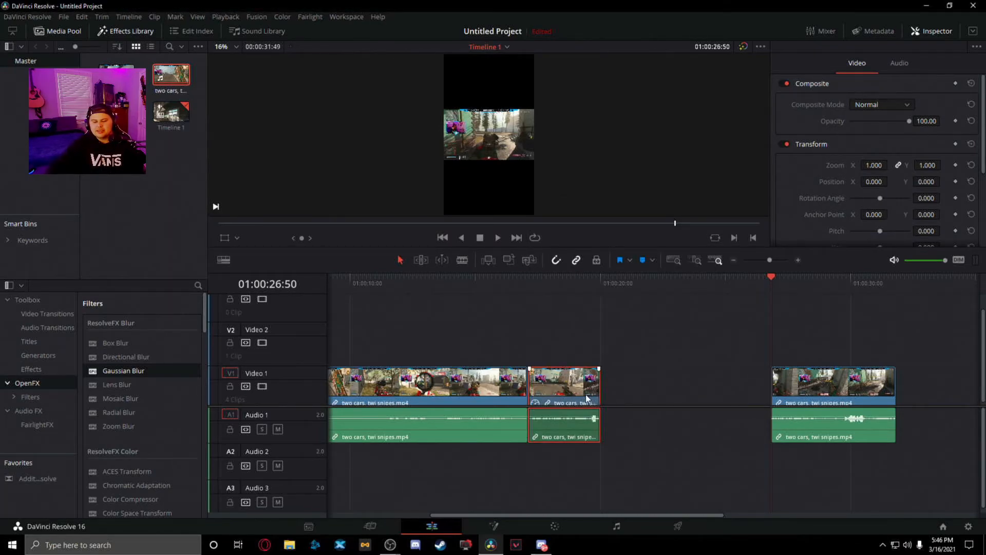
- Play back the sped-up middle segment to check its pace
{"action": "left_click_drag", "start_coordinate": [552, 277], "coordinate": [537, 278]}
{"action": "left_click", "coordinate": [497, 236]}
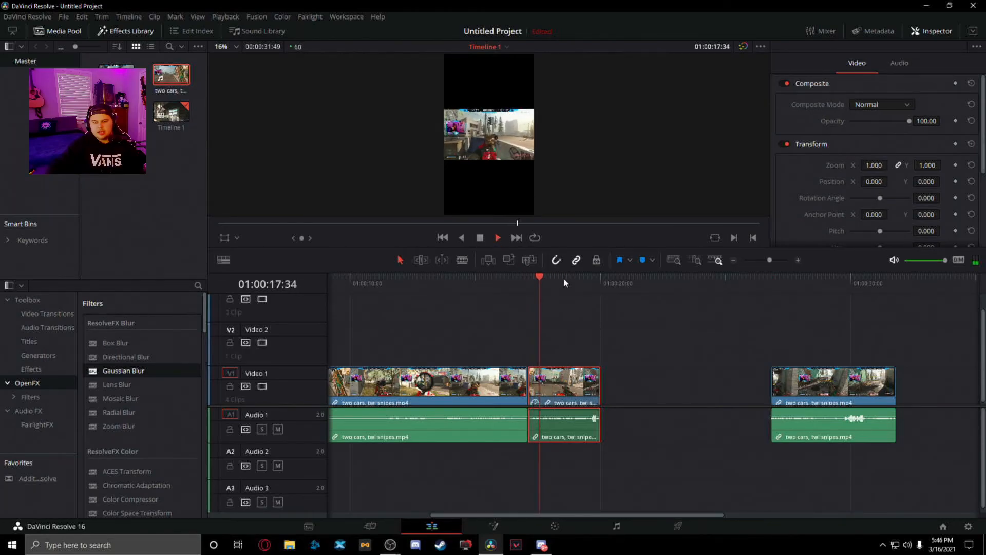
{"action": "left_click", "coordinate": [481, 238]}
{"action": "left_click_drag", "start_coordinate": [589, 277], "coordinate": [571, 278]}
{"action": "left_click", "coordinate": [497, 237]}
{"action": "left_click", "coordinate": [481, 238]}
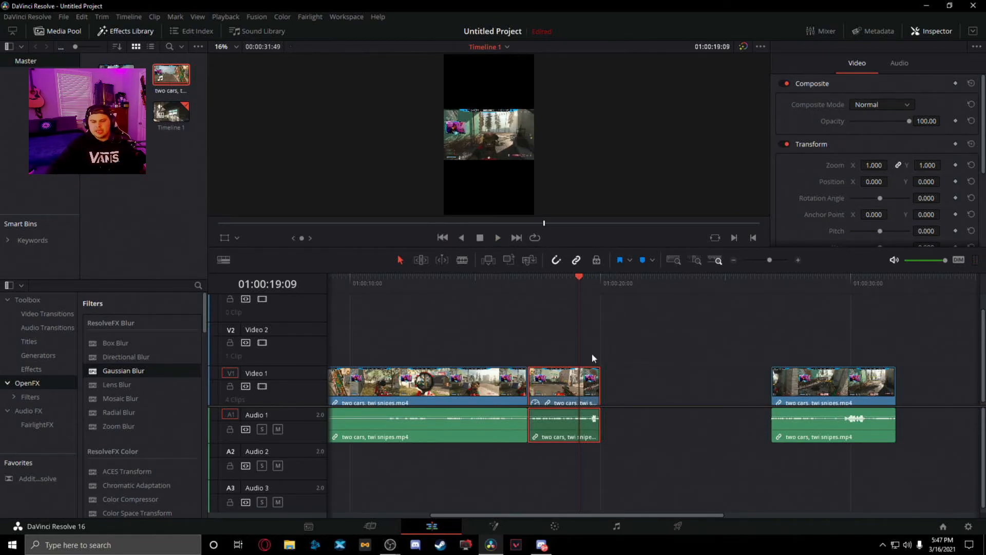
- Trim the sped-up segment's end to 01:00:19:09 and move the last segment directly against it
{"action": "mouse_move", "coordinate": [601, 384]}
{"action": "left_mouse_down"}
{"action": "mouse_move", "coordinate": [584, 378]}
{"action": "mouse_move", "coordinate": [601, 380]}
{"action": "left_mouse_up"}
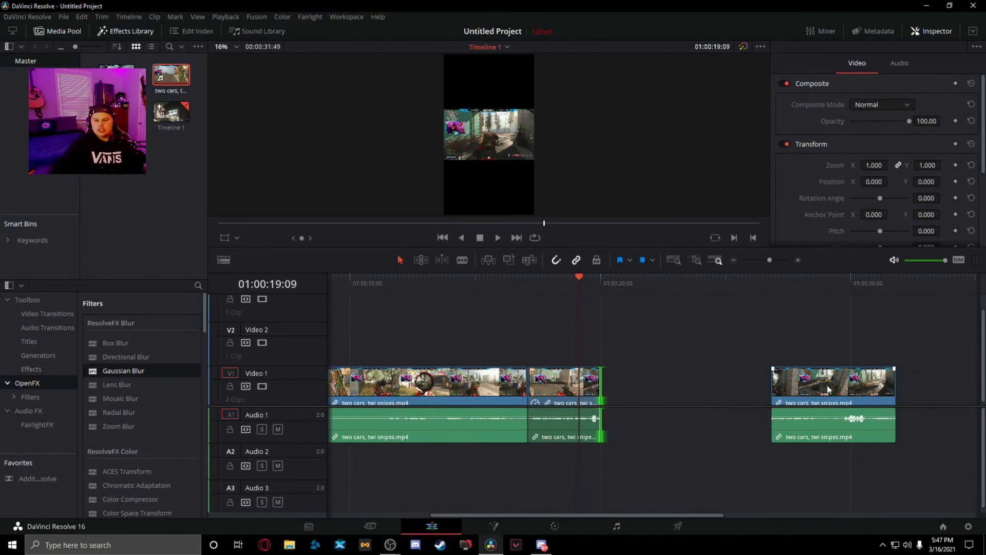
{"action": "scroll", "coordinate": [882, 352], "scroll_direction": "down", "scroll_amount": 1}
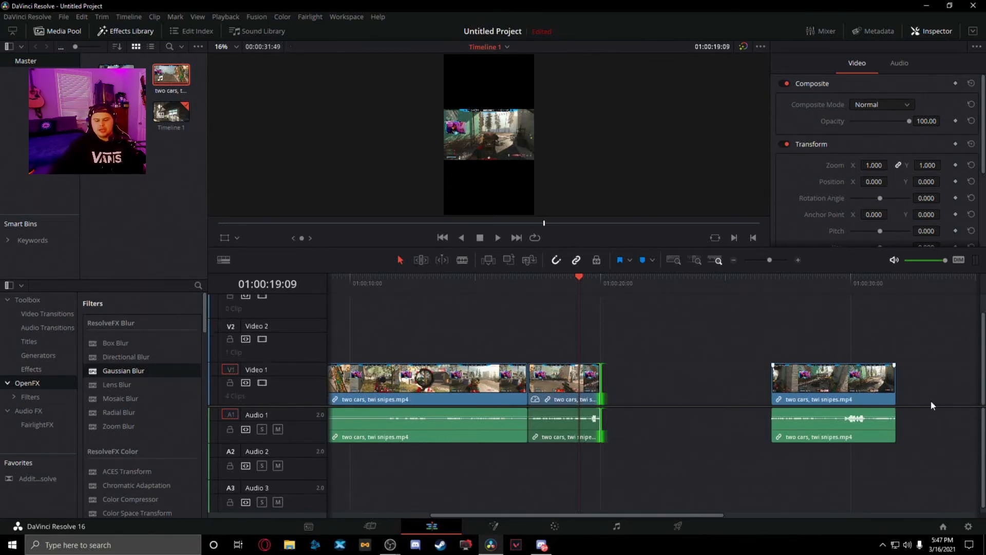
{"action": "left_click_drag", "start_coordinate": [593, 374], "coordinate": [578, 381]}
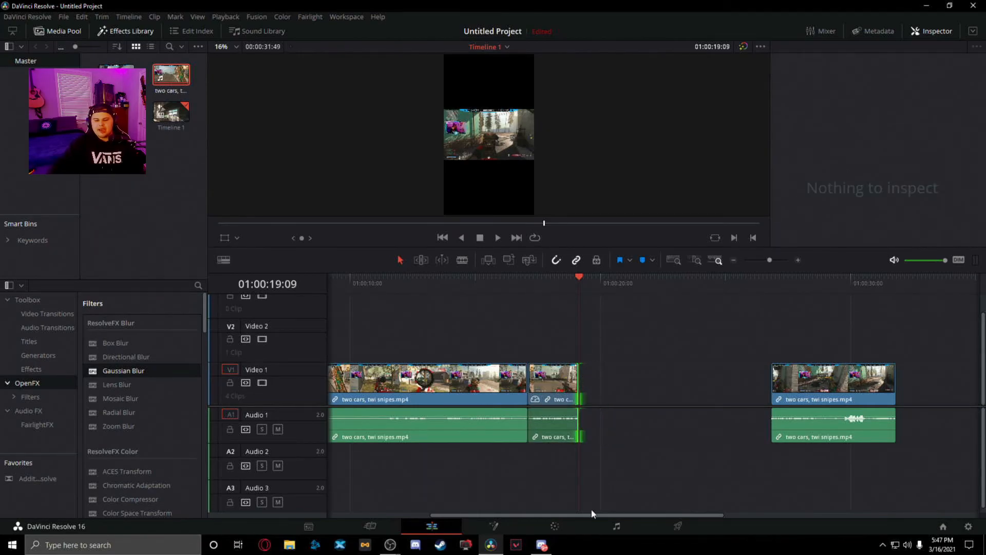
{"action": "left_click_drag", "start_coordinate": [812, 384], "coordinate": [620, 384]}
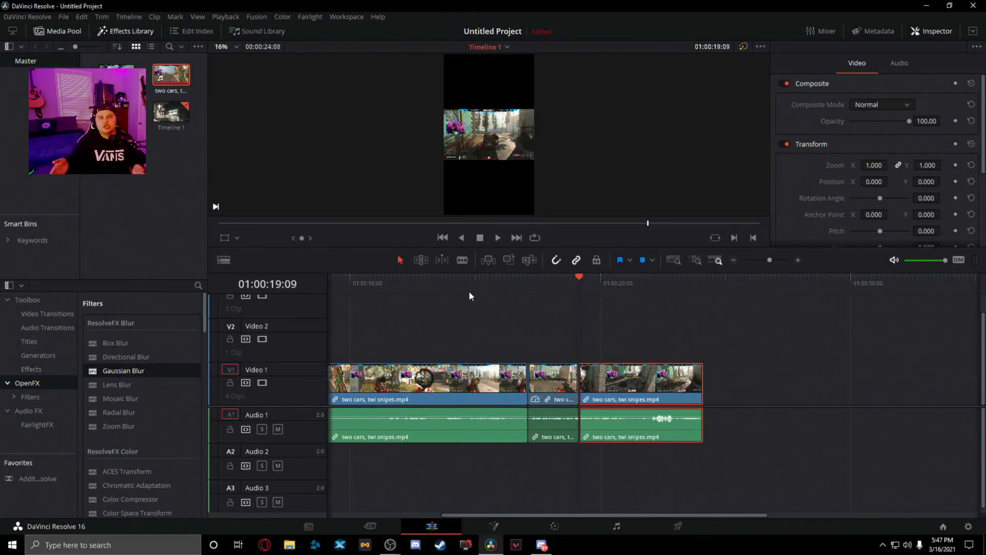
- Move the last segment away to leave a gap, and extend the sped-up segment's end to its full length
{"action": "left_click_drag", "start_coordinate": [640, 383], "coordinate": [737, 383]}
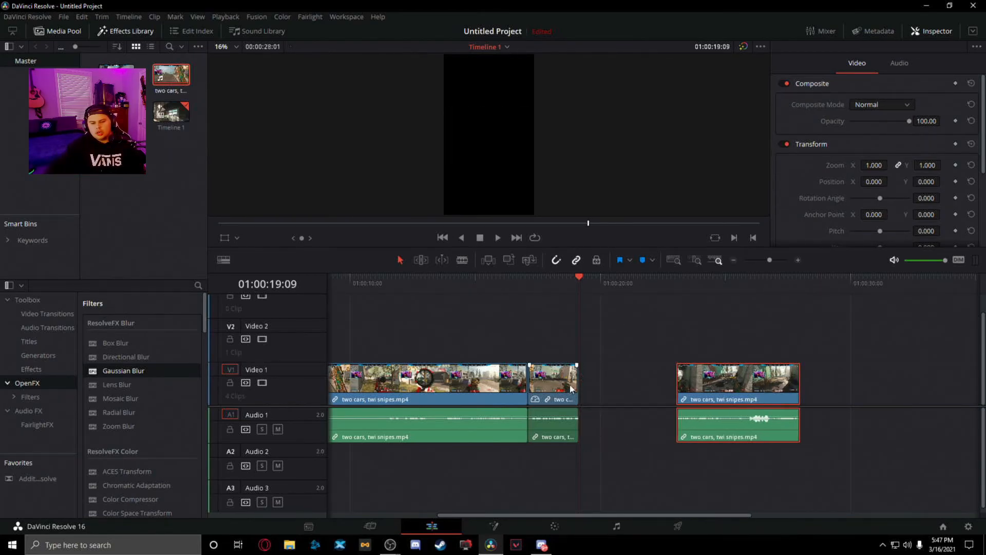
{"action": "left_click_drag", "start_coordinate": [578, 379], "coordinate": [642, 381]}
{"action": "left_click_drag", "start_coordinate": [578, 277], "coordinate": [601, 278]}
- Add a Blur Dissolve video transition at the cut between the normal-speed and sped-up segments
{"action": "left_click", "coordinate": [52, 314]}
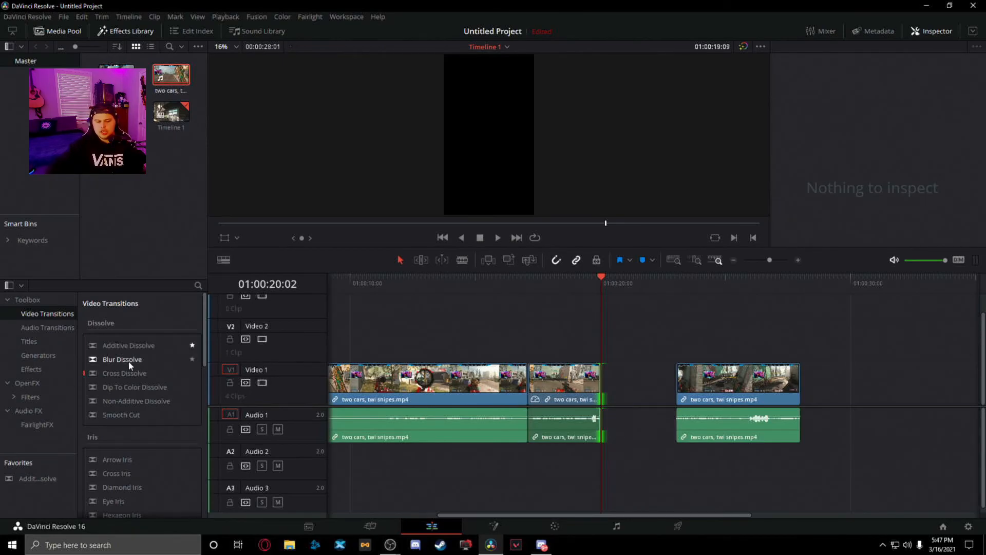
{"action": "left_click_drag", "start_coordinate": [128, 358], "coordinate": [529, 380]}
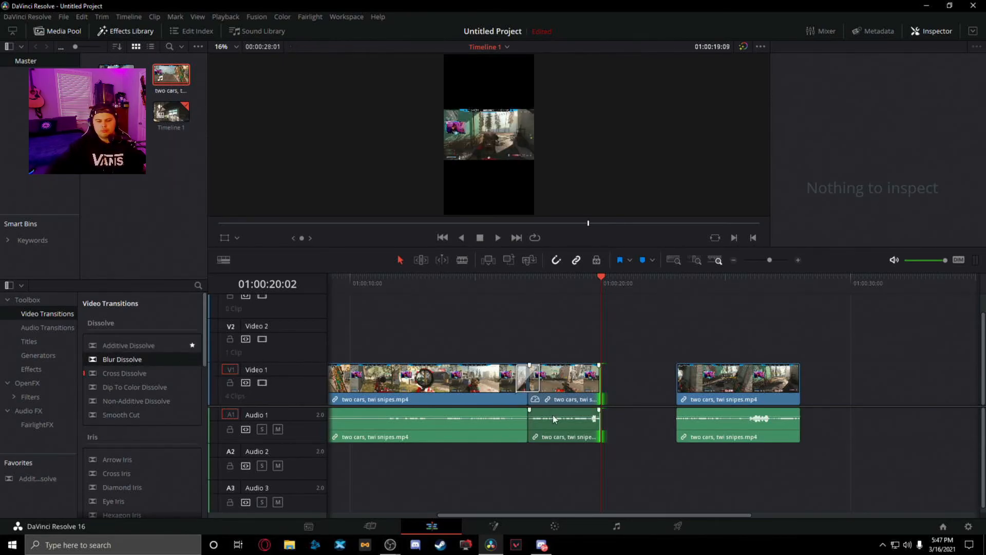
- Enlarge the viewer image and play back the Blur Dissolve into the sped-up segment
{"action": "left_click", "coordinate": [501, 278]}
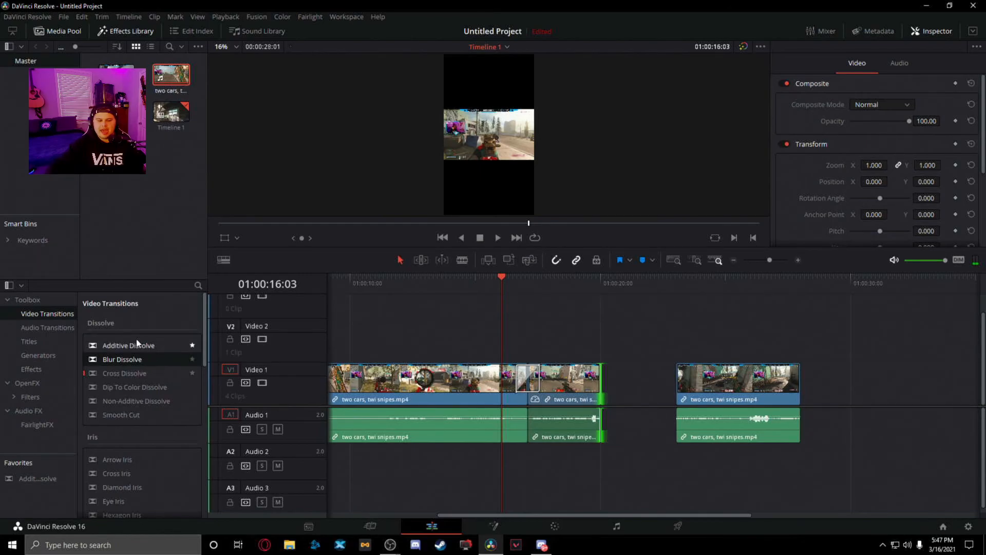
{"action": "scroll", "coordinate": [131, 366], "scroll_direction": "down", "scroll_amount": 1}
{"action": "scroll", "coordinate": [134, 378], "scroll_direction": "up", "scroll_amount": 1}
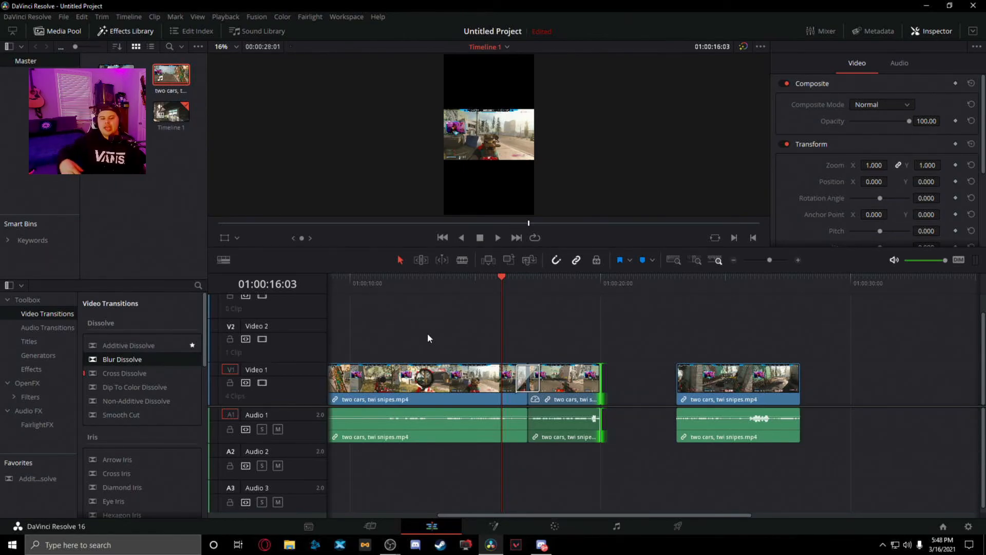
{"action": "scroll", "coordinate": [478, 151], "scroll_direction": "up", "scroll_amount": 5}
{"action": "scroll", "coordinate": [491, 152], "scroll_direction": "up", "scroll_amount": 1}
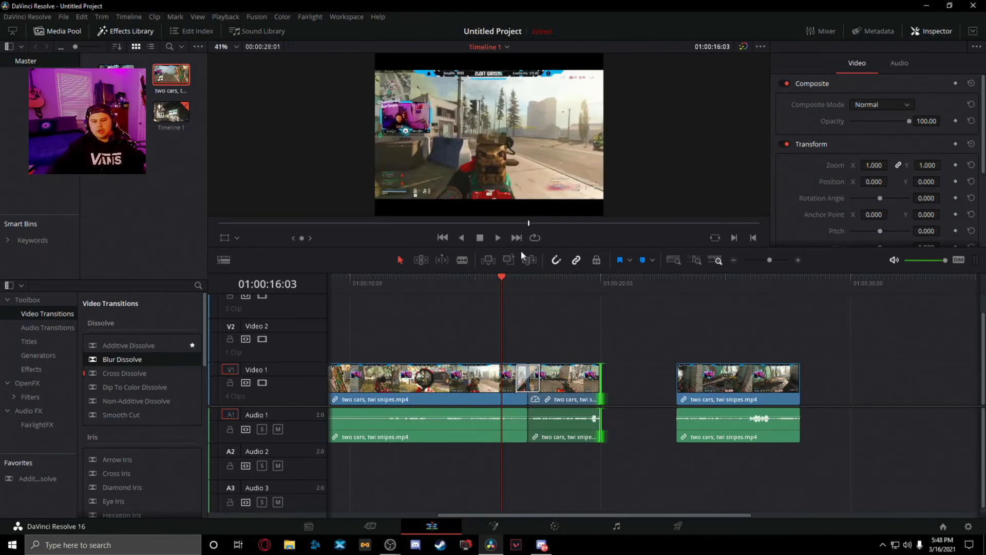
{"action": "left_click", "coordinate": [497, 238]}
{"action": "mouse_move", "coordinate": [485, 279]}
{"action": "left_mouse_down"}
{"action": "mouse_move", "coordinate": [492, 273]}
{"action": "mouse_move", "coordinate": [446, 282]}
{"action": "mouse_move", "coordinate": [489, 287]}
{"action": "mouse_move", "coordinate": [474, 282]}
{"action": "left_mouse_up"}
{"action": "left_click", "coordinate": [497, 237]}
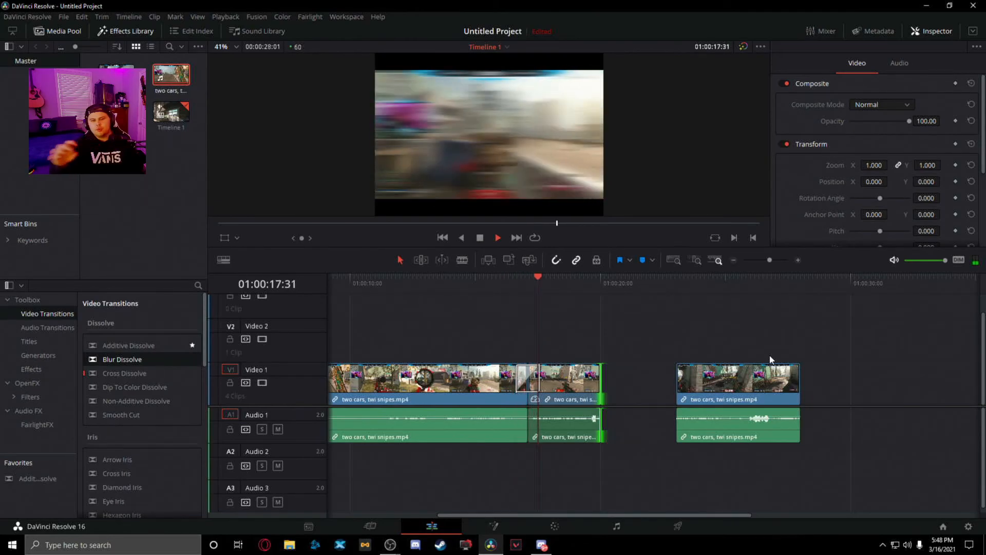
{"action": "left_click", "coordinate": [481, 238]}
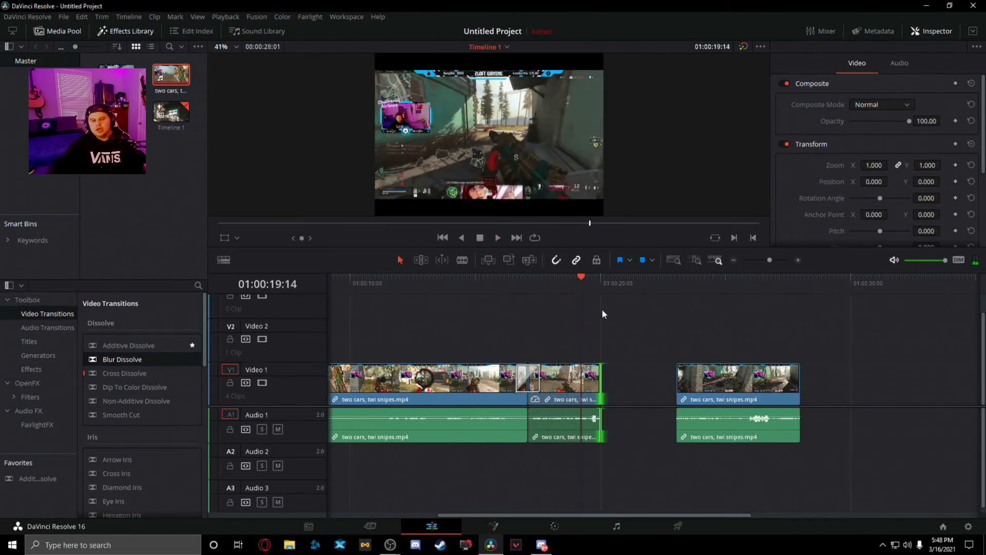
- Scrub through the end of the normal-speed segment and the Blur Dissolve to examine the blur
{"action": "left_click_drag", "start_coordinate": [583, 277], "coordinate": [527, 285]}
{"action": "mouse_move", "coordinate": [486, 294]}
{"action": "left_mouse_down"}
{"action": "mouse_move", "coordinate": [551, 285]}
{"action": "mouse_move", "coordinate": [488, 292]}
{"action": "left_mouse_up"}
{"action": "key", "text": "ctrl+b"}
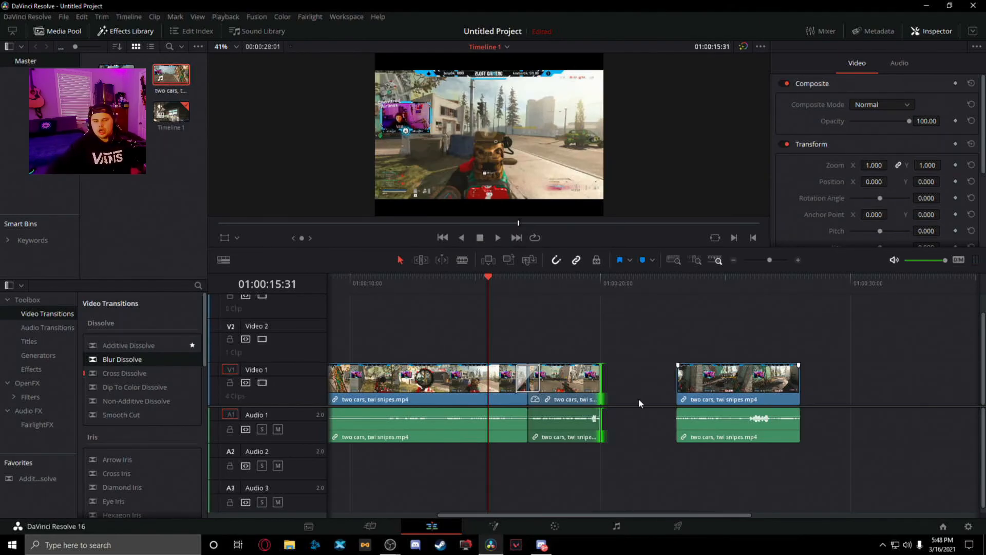
{"action": "left_click_drag", "start_coordinate": [490, 277], "coordinate": [518, 277]}
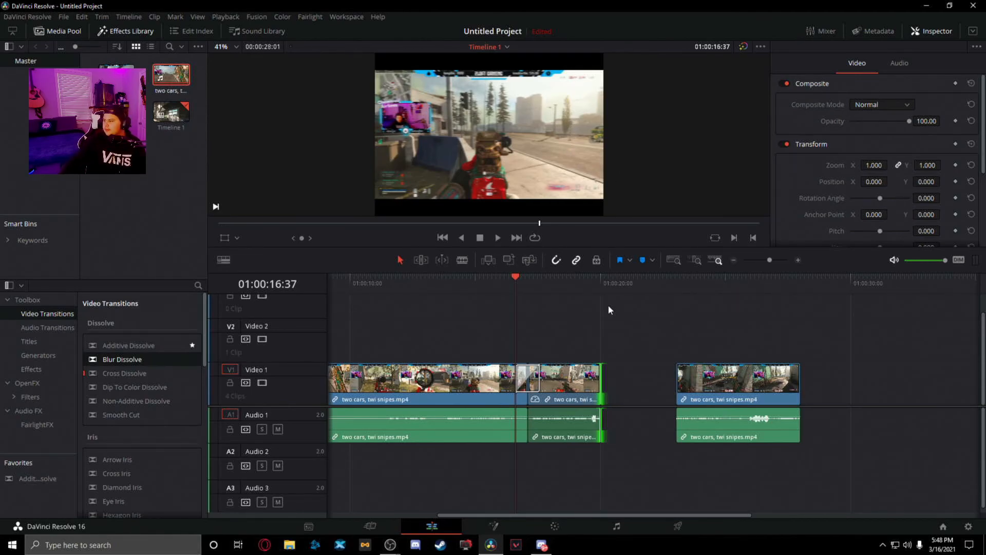
{"action": "mouse_move", "coordinate": [518, 277]}
{"action": "left_mouse_down"}
{"action": "mouse_move", "coordinate": [541, 285]}
{"action": "mouse_move", "coordinate": [523, 291]}
{"action": "left_mouse_up"}
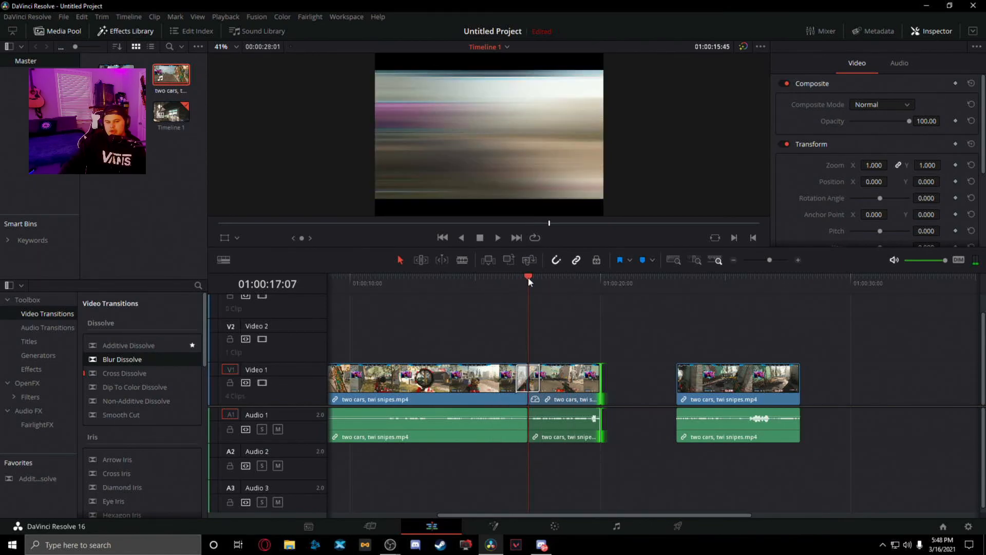
- Play the timeline from the start with the whole vertical frame in view, and stop beyond the first clip
{"action": "key", "text": "Home"}
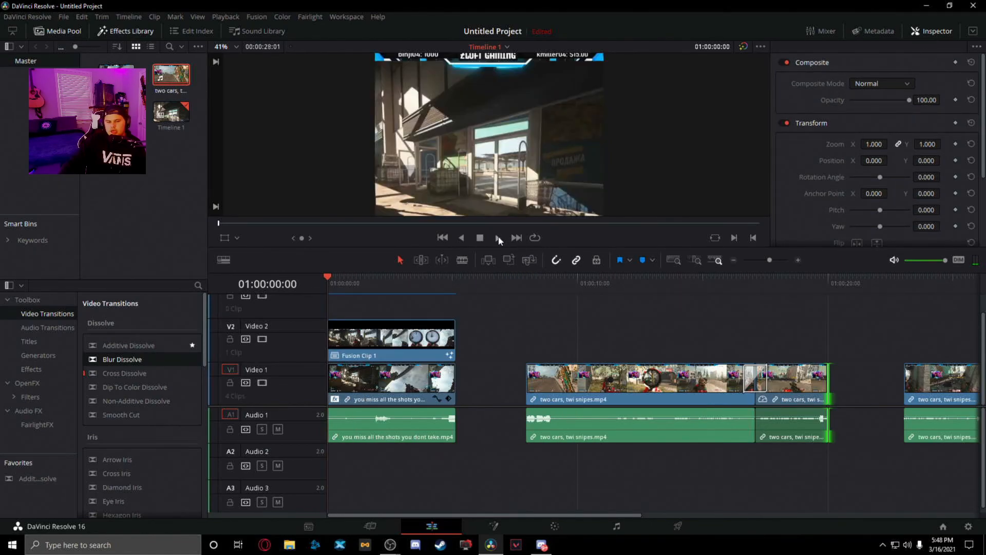
{"action": "left_click", "coordinate": [498, 238]}
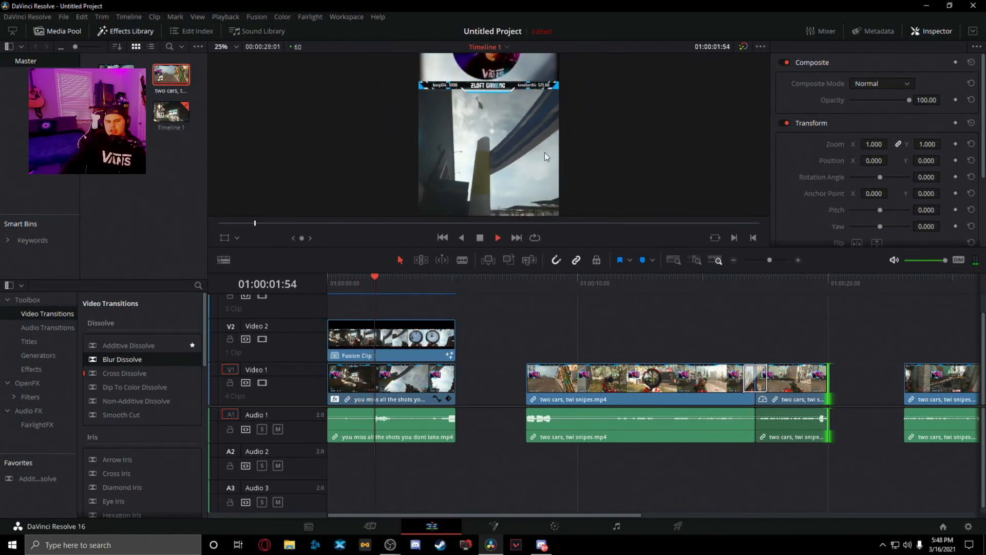
{"action": "scroll", "coordinate": [546, 150], "scroll_direction": "down", "scroll_amount": 1}
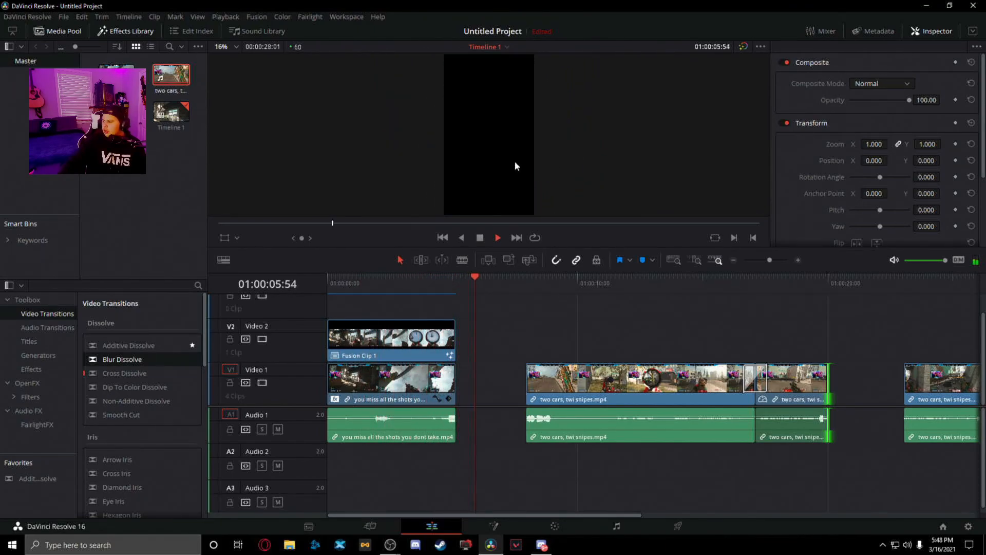
{"action": "key", "text": "space"}
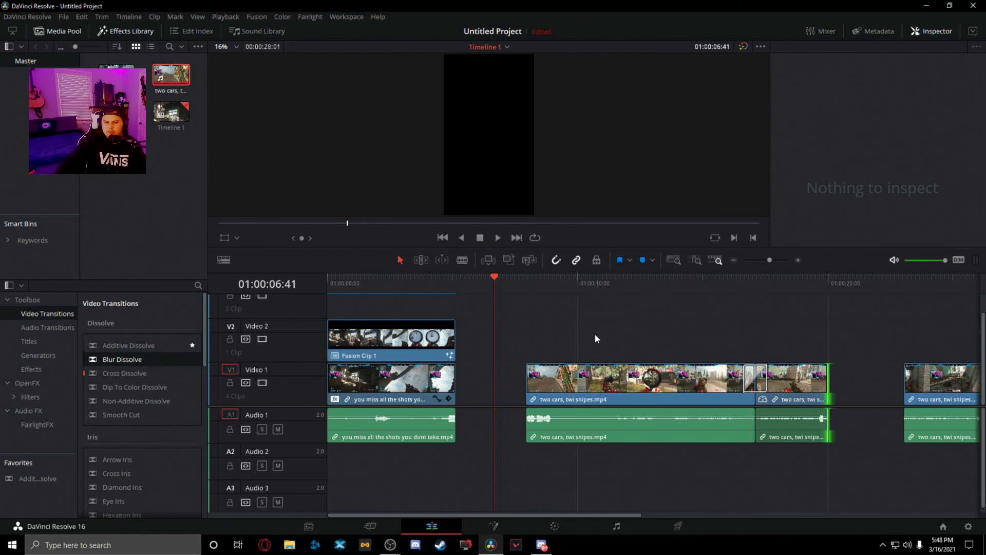
{"action": "scroll", "coordinate": [417, 373], "scroll_direction": "up", "scroll_amount": 1}
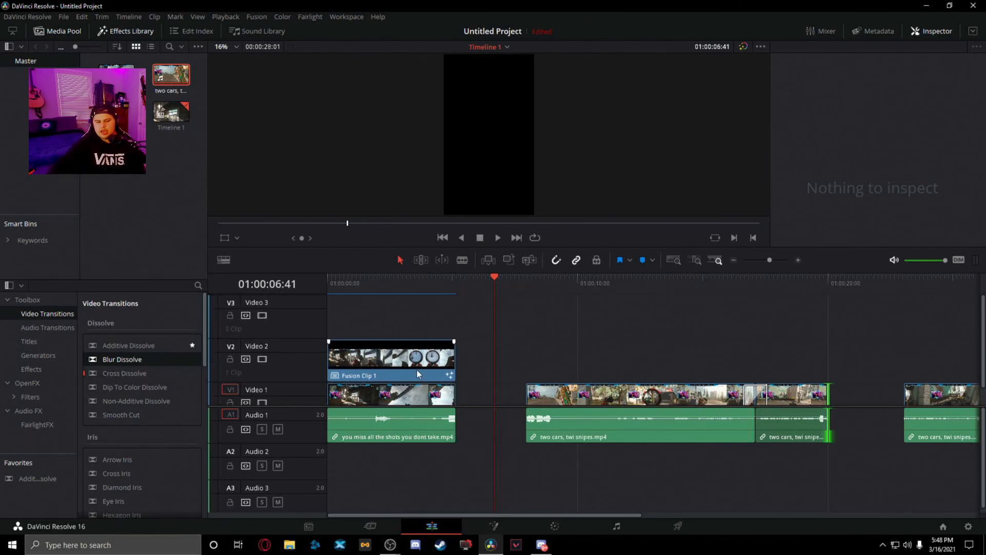